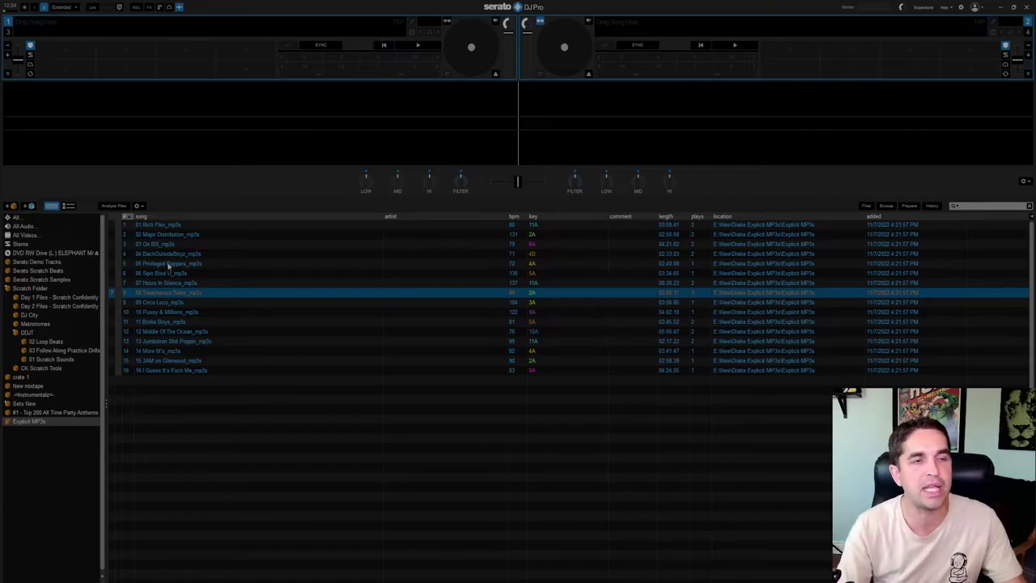
Step: Check tracks in the Explicit MP3s crate, including 11 Broke Boys and 14 More M's, for missing files
click(233, 323)
click(224, 304)
click(273, 322)
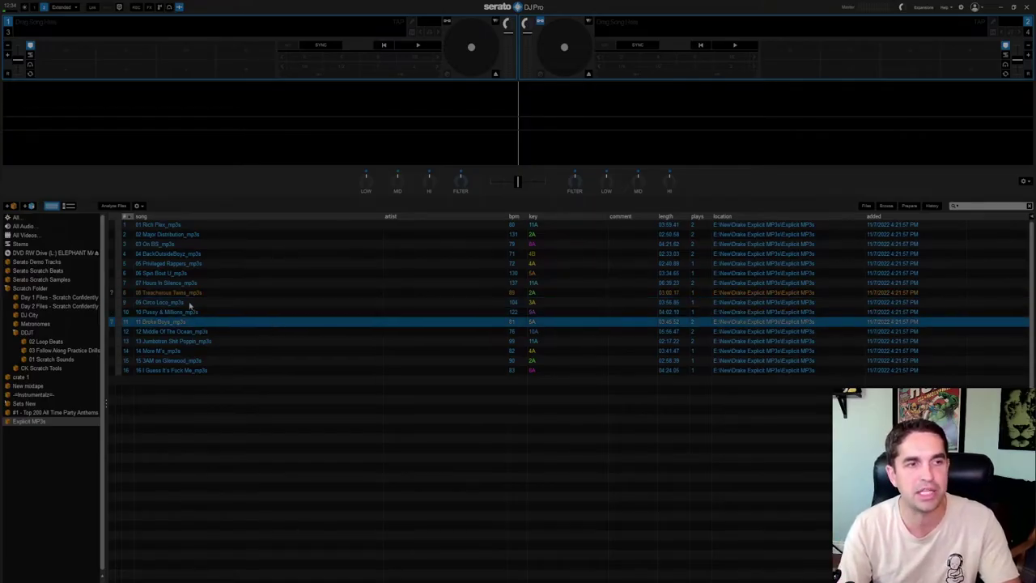
click(202, 331)
click(232, 351)
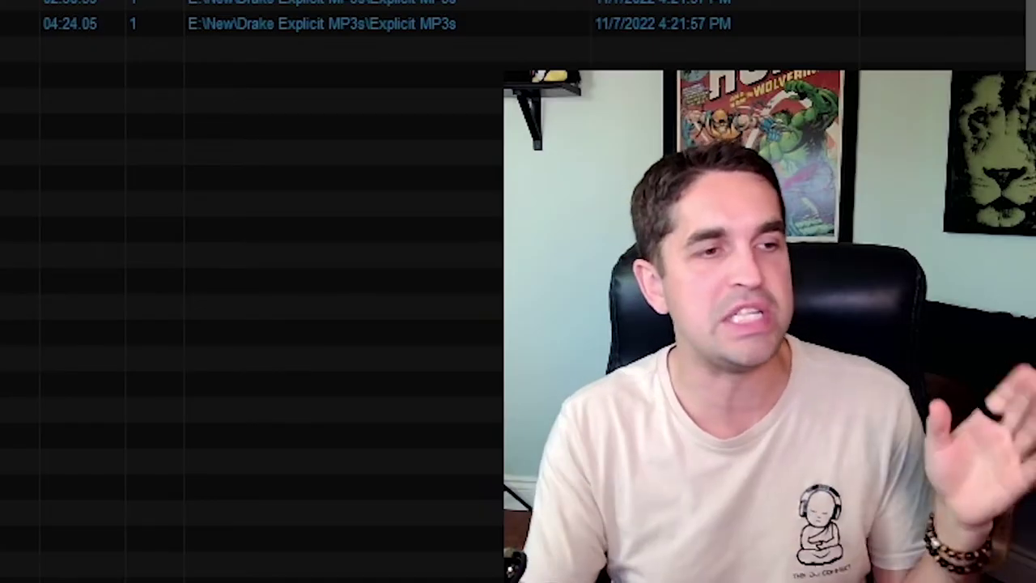
Step: Load Hey Baby (Drop It To The Floor) from the #1 - Top 200 All Time Party Anthems crate onto deck 1
scroll(251, 162, down, 1)
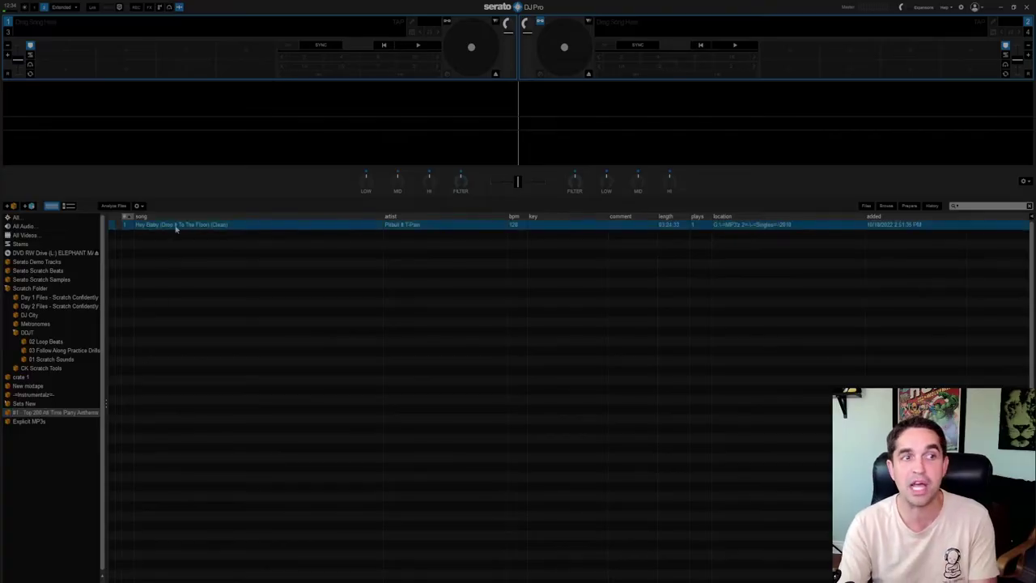
key(shift+Left)
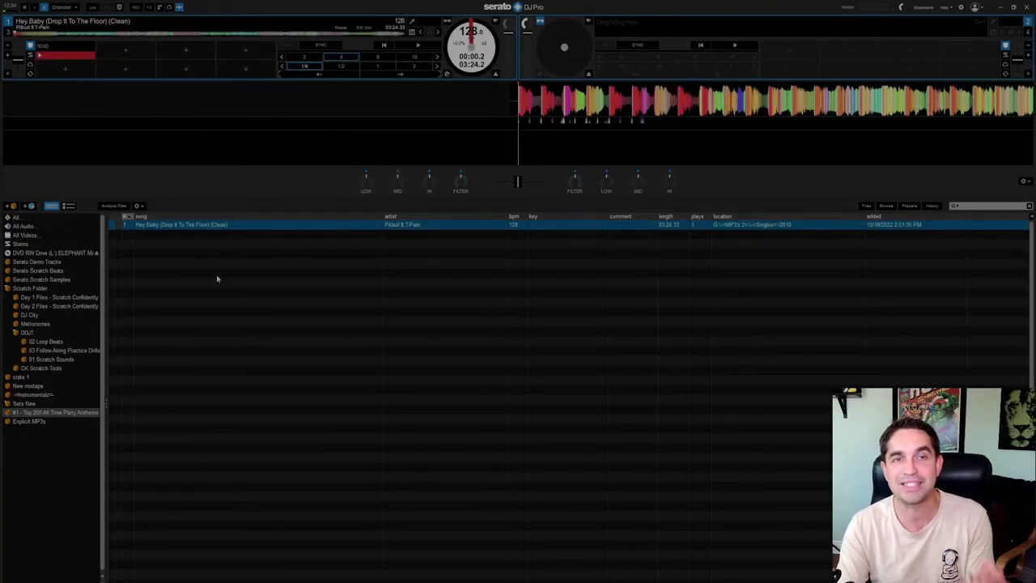
Step: Open the Explicit MP3s crate and try to load 06 Spin Bout U onto deck 1
click(32, 421)
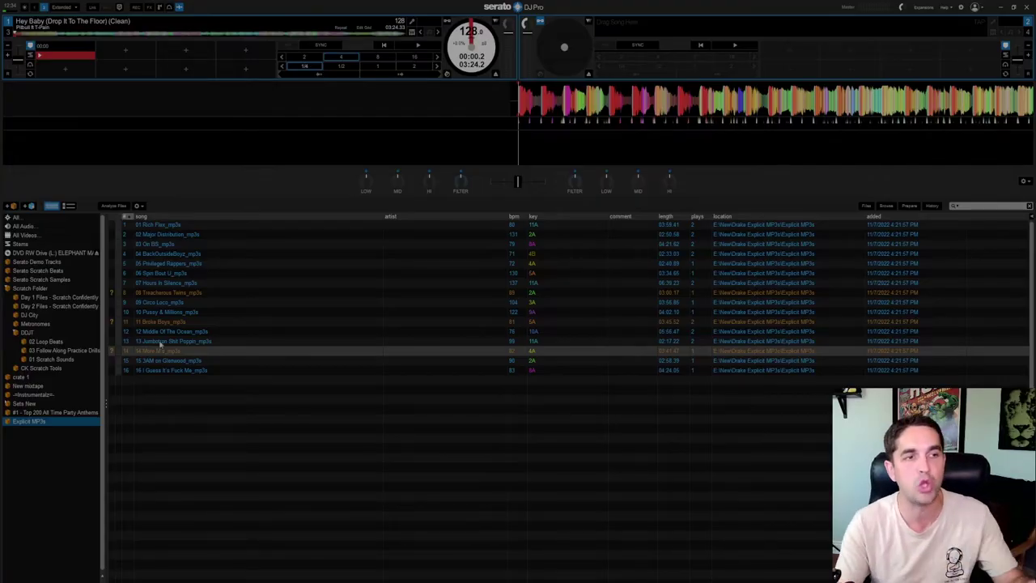
key(ctrl+a)
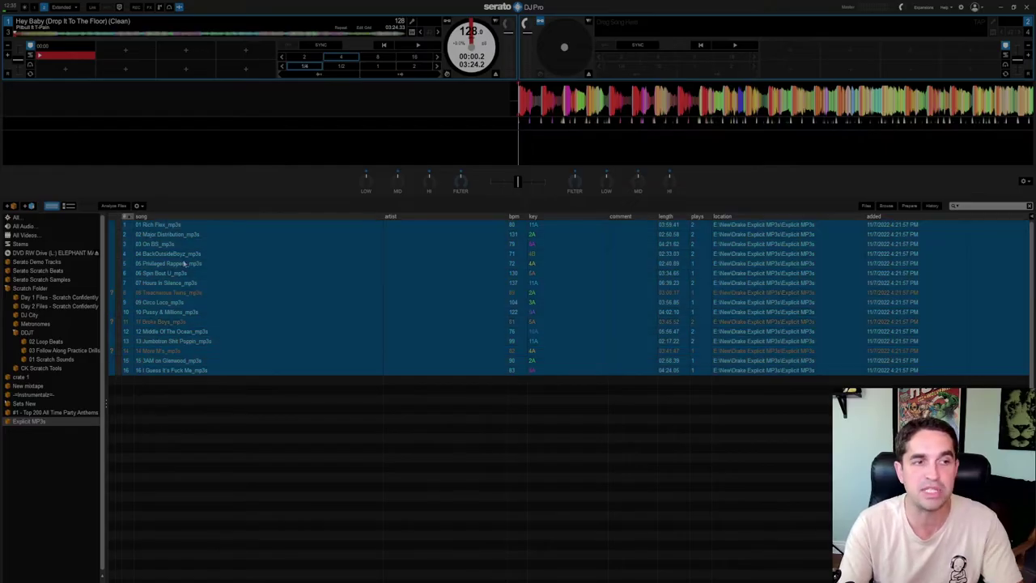
click(177, 264)
click(178, 274)
key(shift+Left)
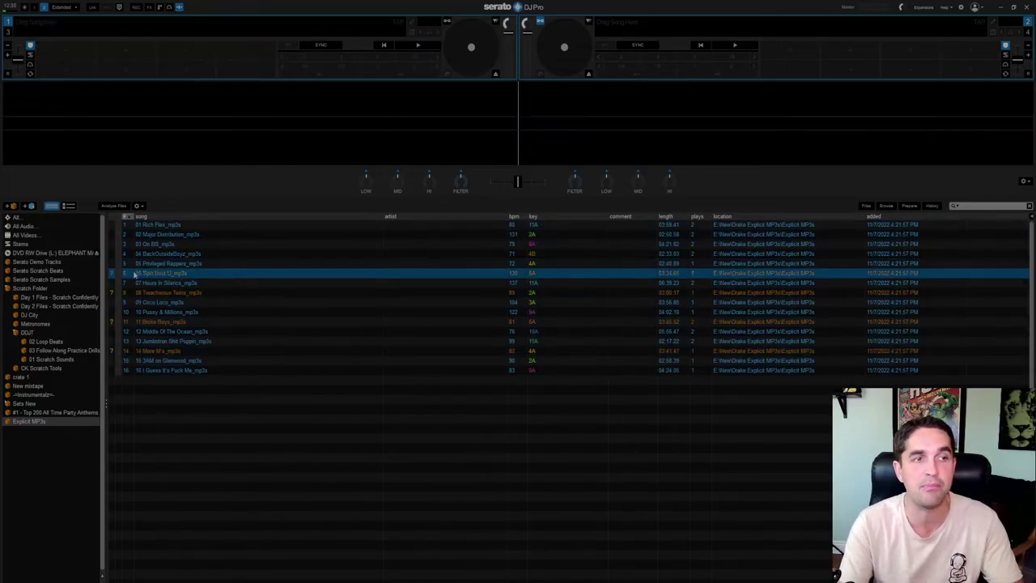
Step: Examine the Explicit MP3s track list from 06 Spin Bout U to 12 Middle Of The Ocean for missing-file markers
key(Down)
key(Down)
key(Down)
key(Down)
key(Down)
key(Down)
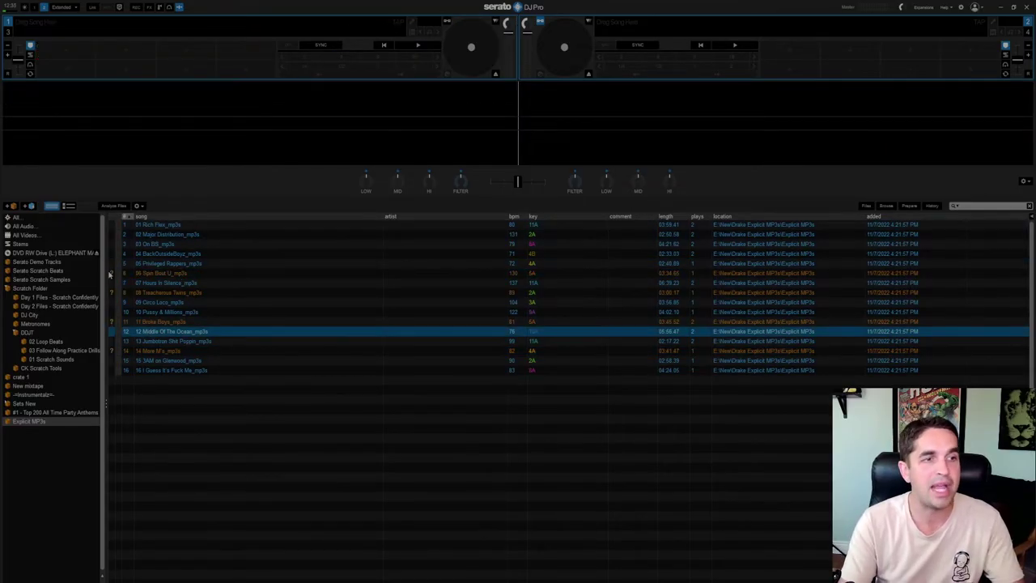
click(170, 276)
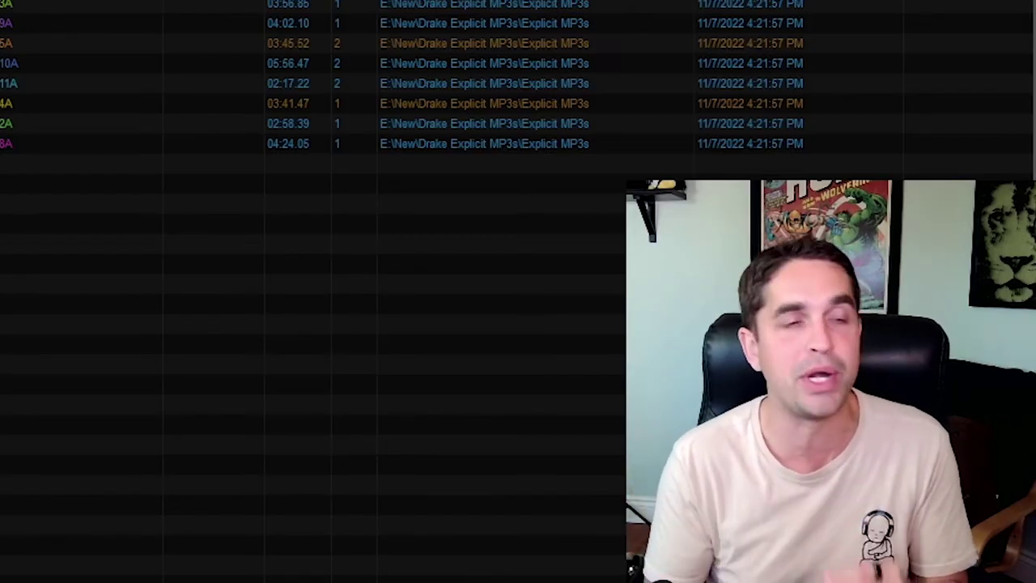
key(ctrl+a)
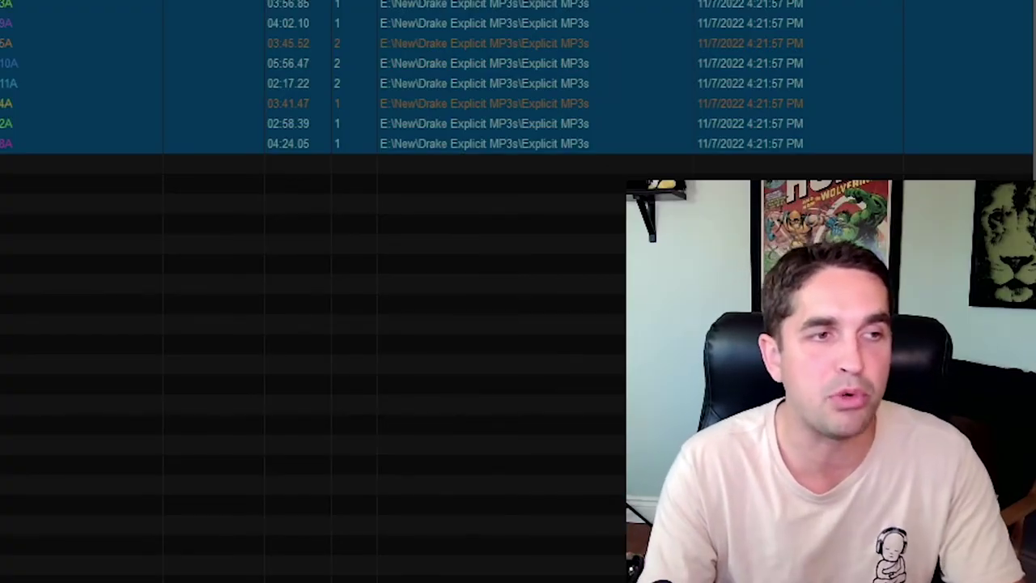
key(Escape)
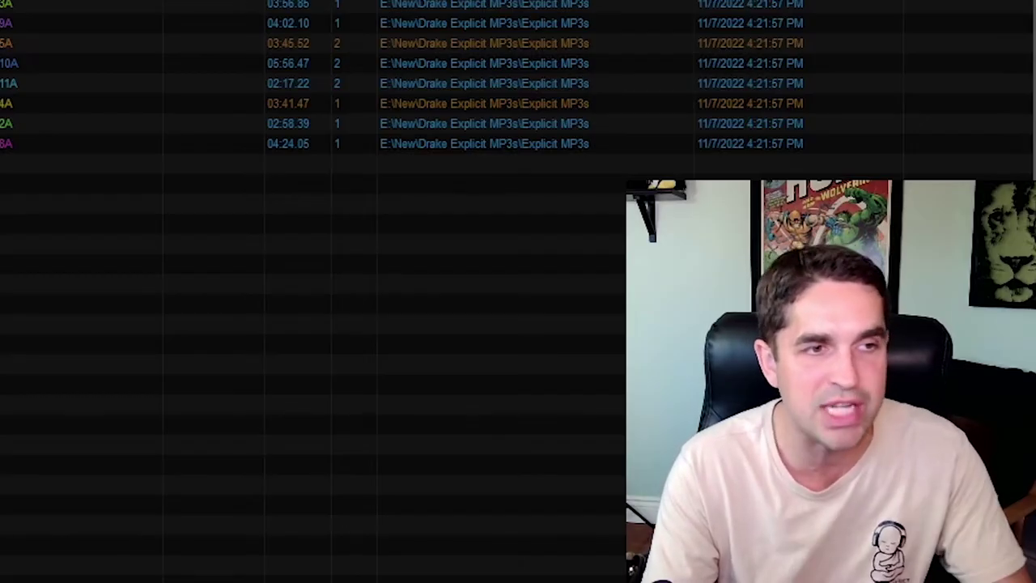
Step: Check 08 Treacherous Twins, 09 Circo Loco and the tracks around them for broken file links
click(485, 4)
click(485, 23)
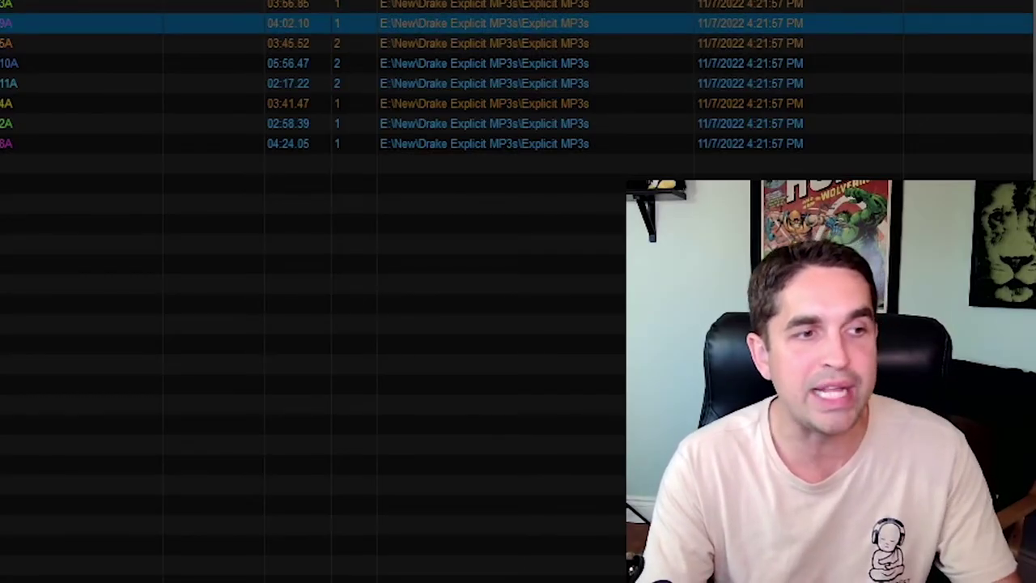
key(Up)
key(Up)
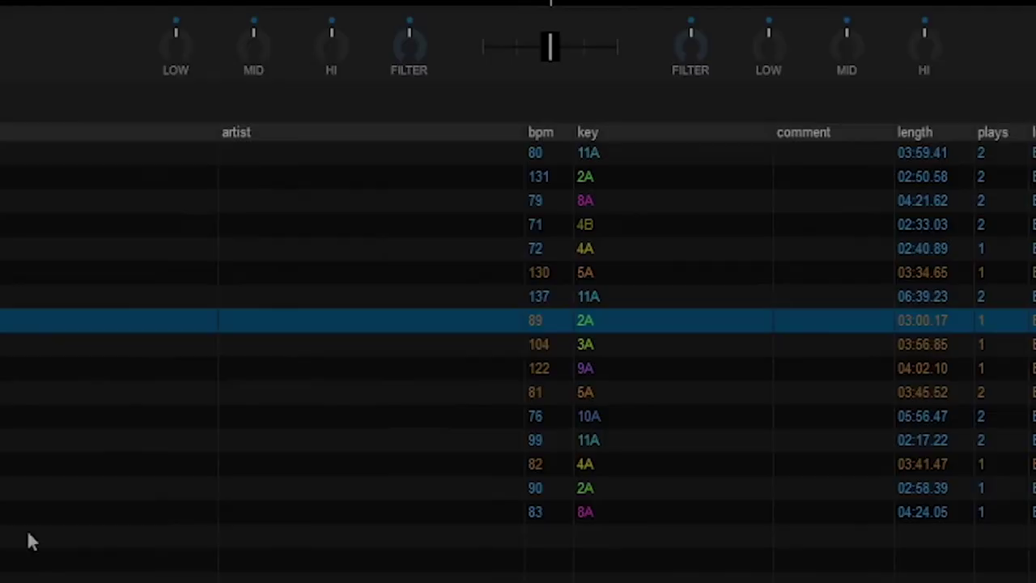
key(alt+Tab)
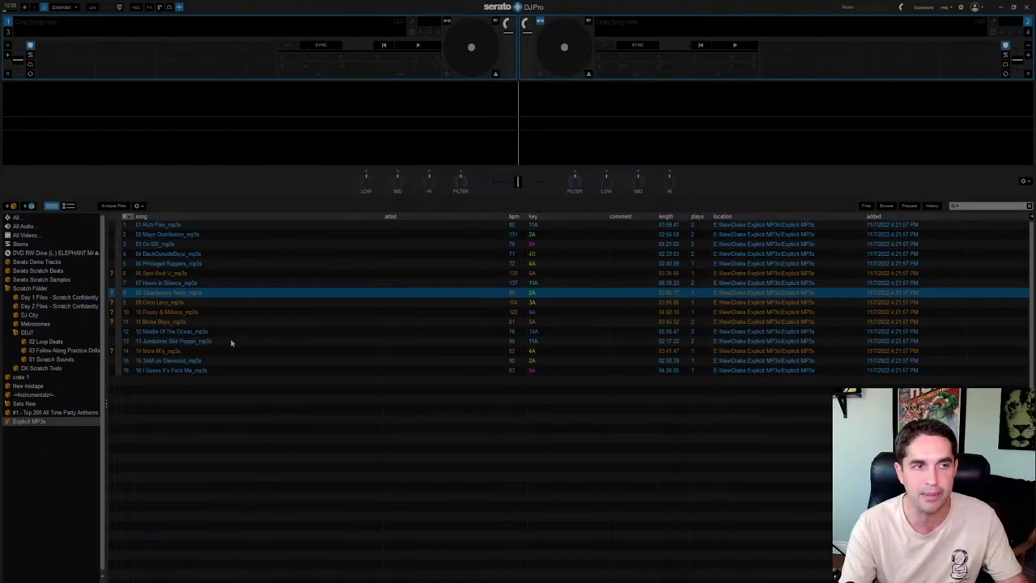
click(203, 303)
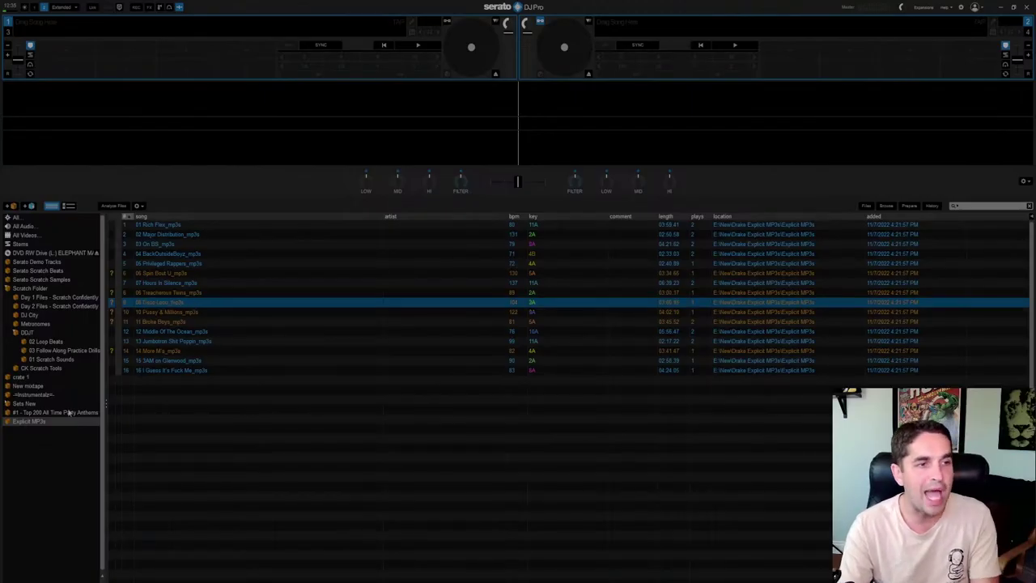
click(233, 283)
click(152, 312)
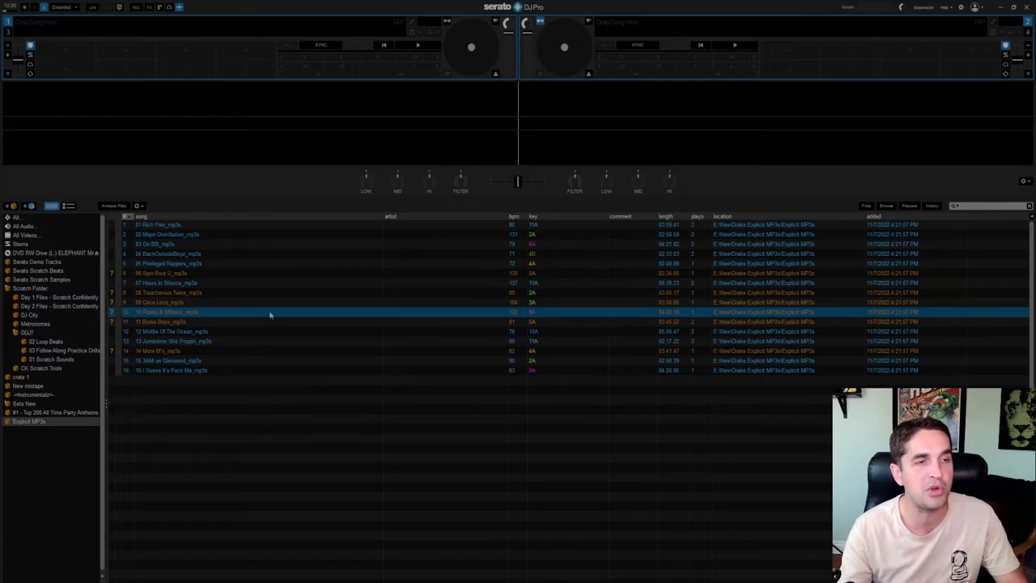
Step: Remove all tracks from the Explicit MP3s crate and delete the crate itself
click(254, 294)
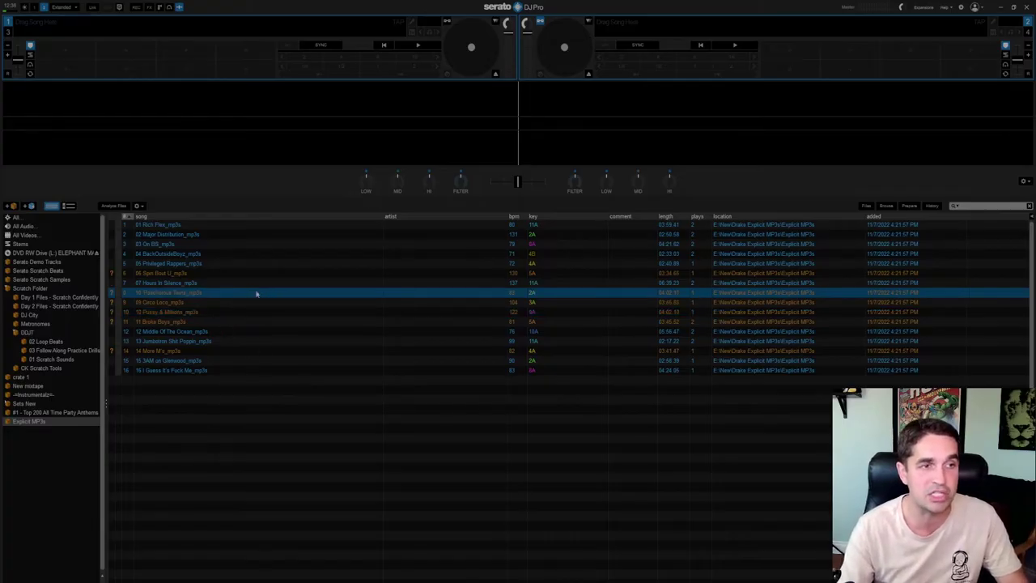
key(ctrl+a)
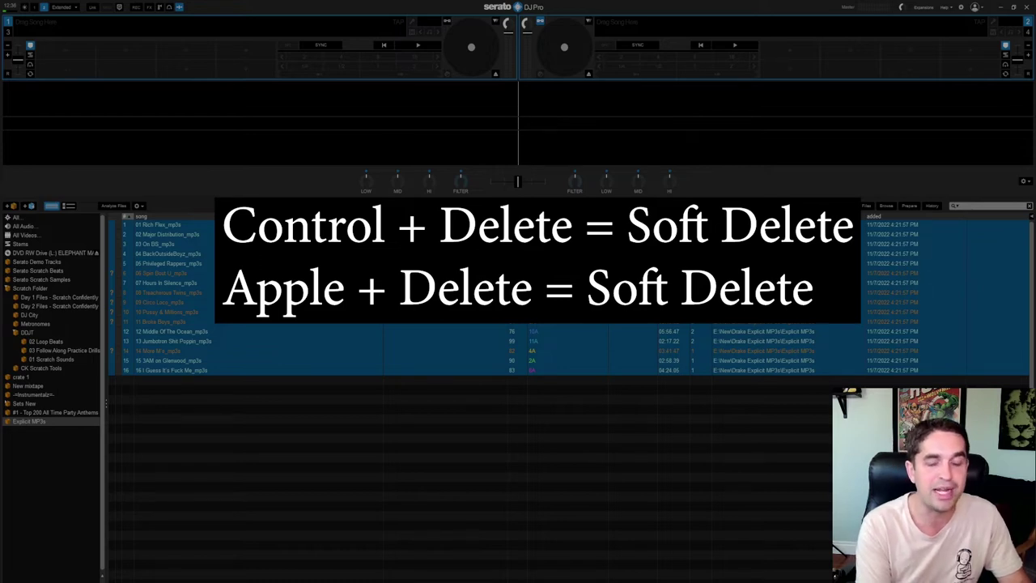
key(ctrl+Delete)
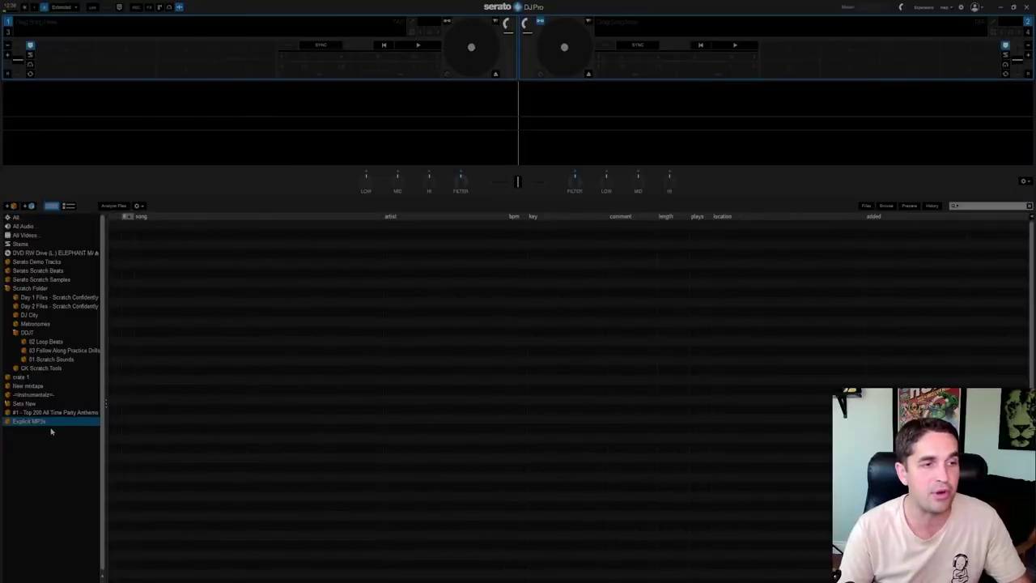
key(ctrl+Delete)
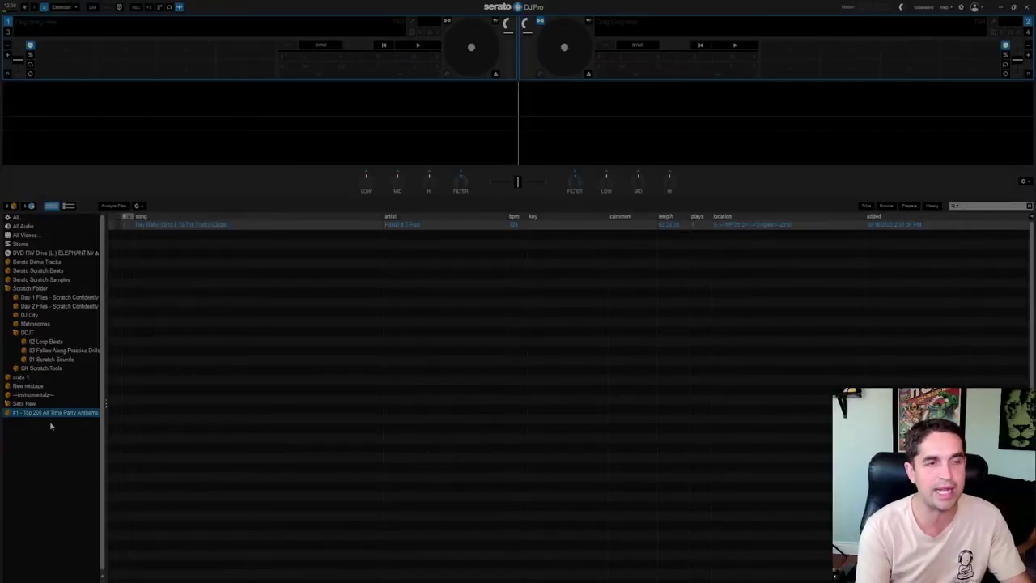
Step: Switch to File Explorer and import both Drake + 21 Savage - Her Loss folders, clean and explicit, from E:\New as crates in Serato DJ Pro
key(alt+Tab)
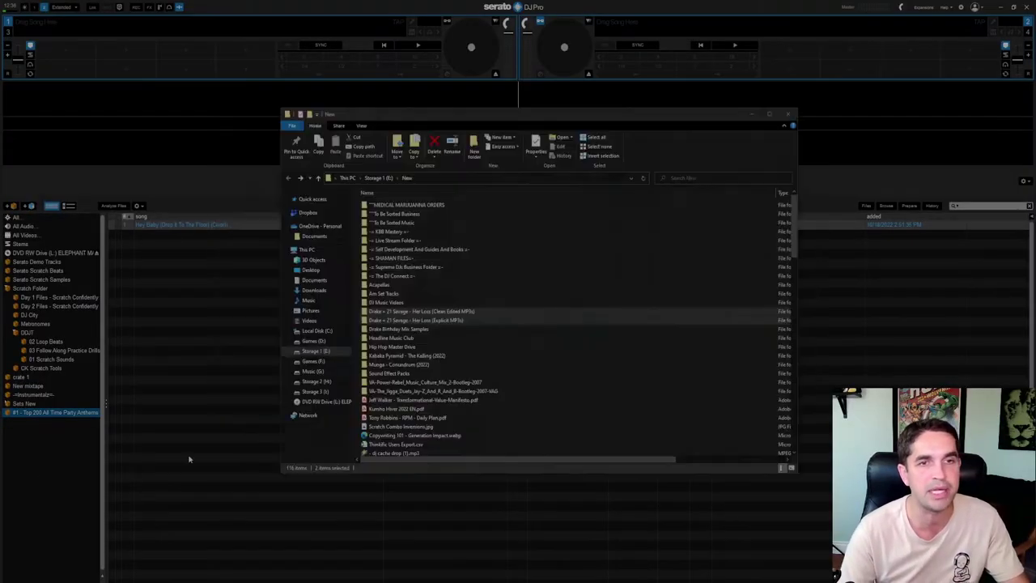
drag(411, 321, 46, 433)
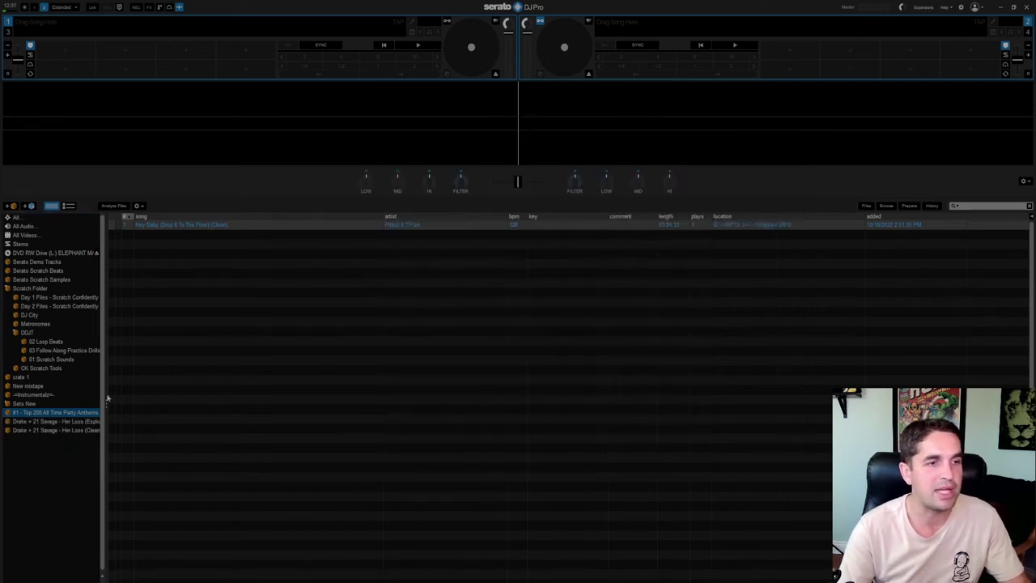
Step: Open the explicit Her Loss crate and load 11 Broke Boys and 06 Spin Bout U in turn onto deck 1
click(85, 422)
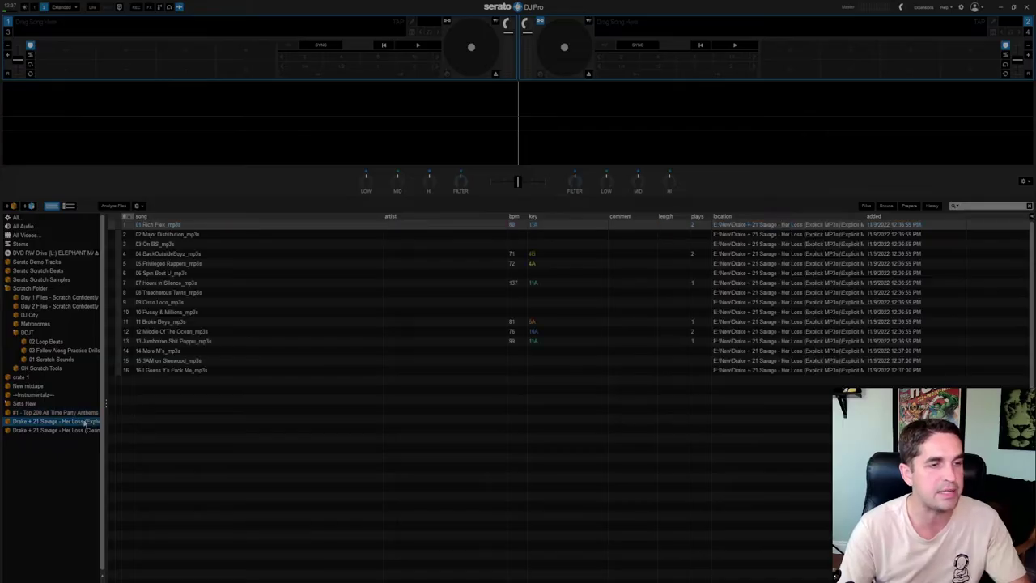
click(208, 322)
key(shift+Left)
click(220, 274)
key(shift+Left)
Step: Open the clean Her Loss crate and load several tracks in turn onto deck 1, ending with 12 Middle Of The Ocean CLEAN
click(83, 429)
click(211, 313)
key(shift+Left)
click(230, 362)
key(shift+Left)
click(234, 399)
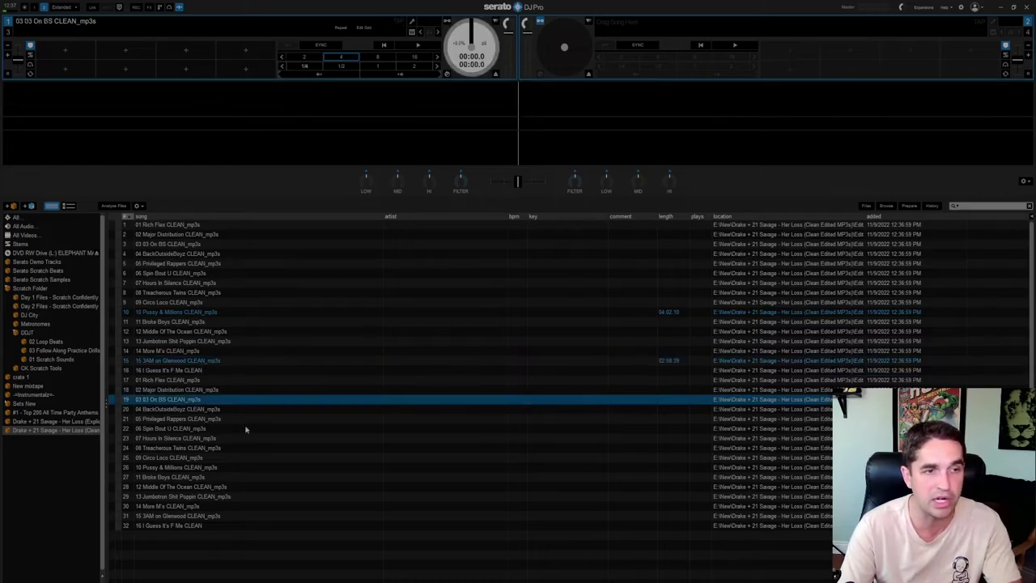
key(shift+Left)
click(246, 429)
click(195, 330)
key(shift+Left)
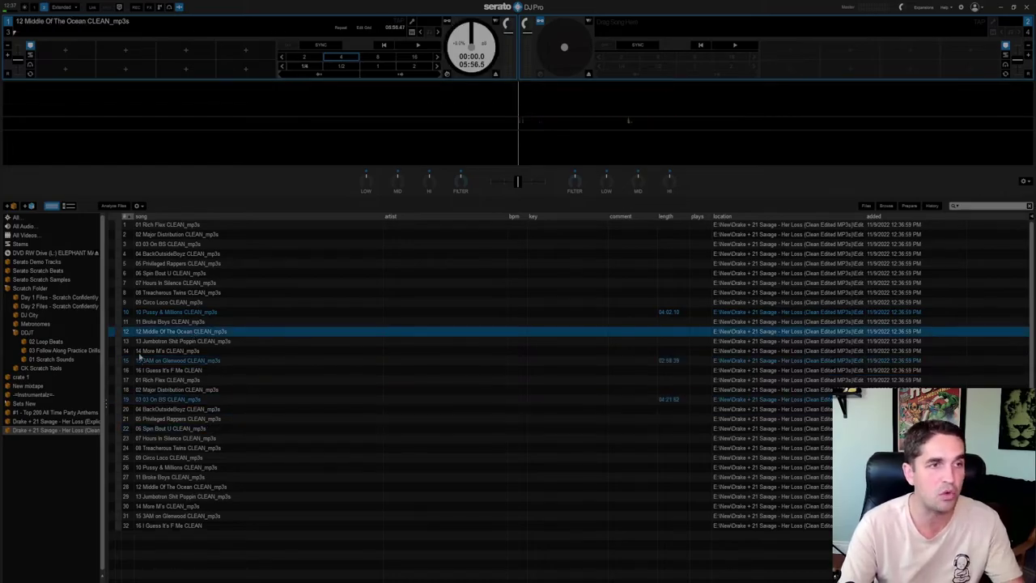
Step: Inspect the Drake + 21 Savage - Her Loss (Clean Edited MP3s) folder in File Explorer for a duplicate subfolder, and return to Serato DJ Pro
click(158, 254)
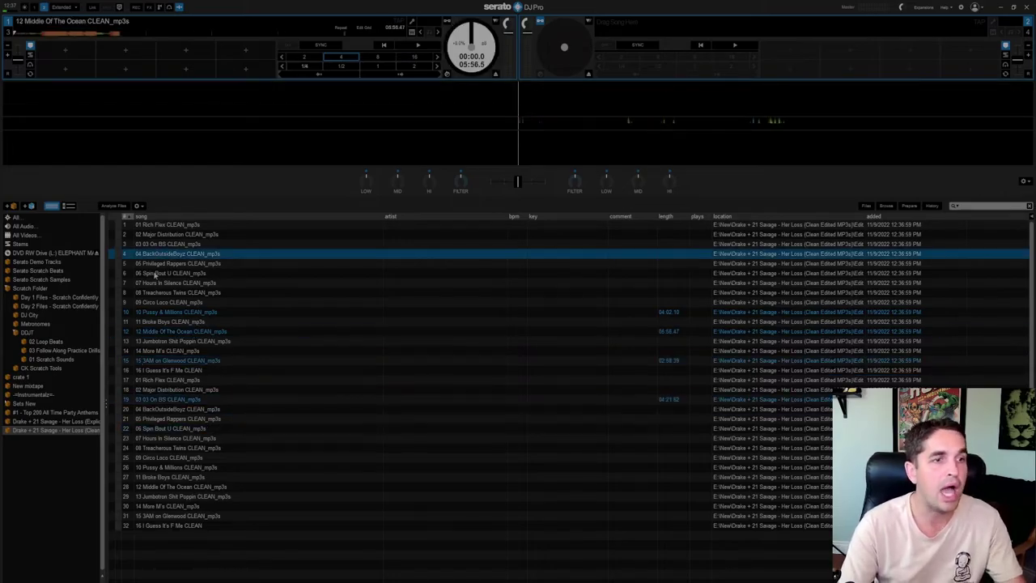
click(87, 422)
click(71, 431)
key(alt+Tab)
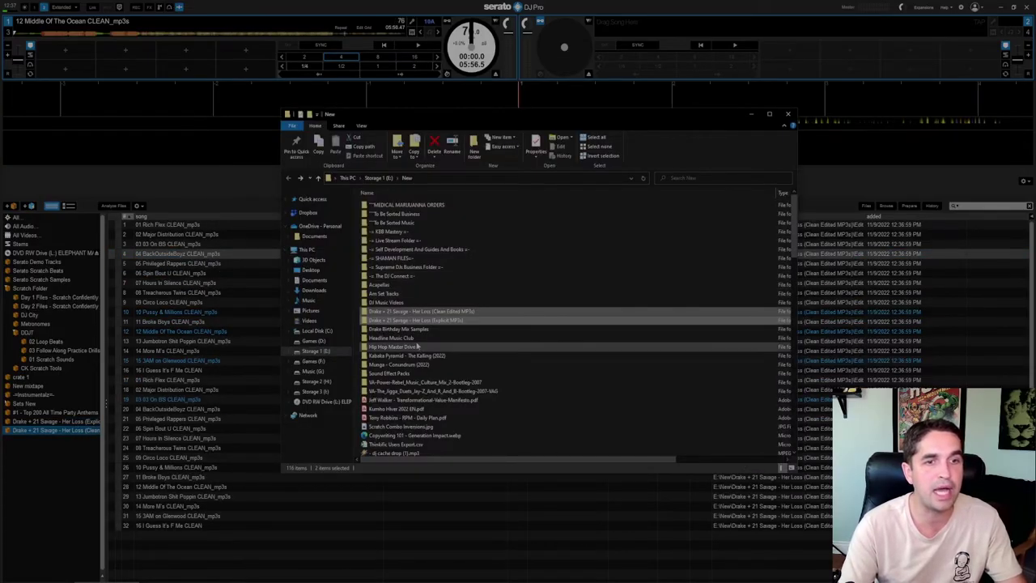
click(418, 339)
double_click(438, 312)
click(380, 214)
key(alt+Tab)
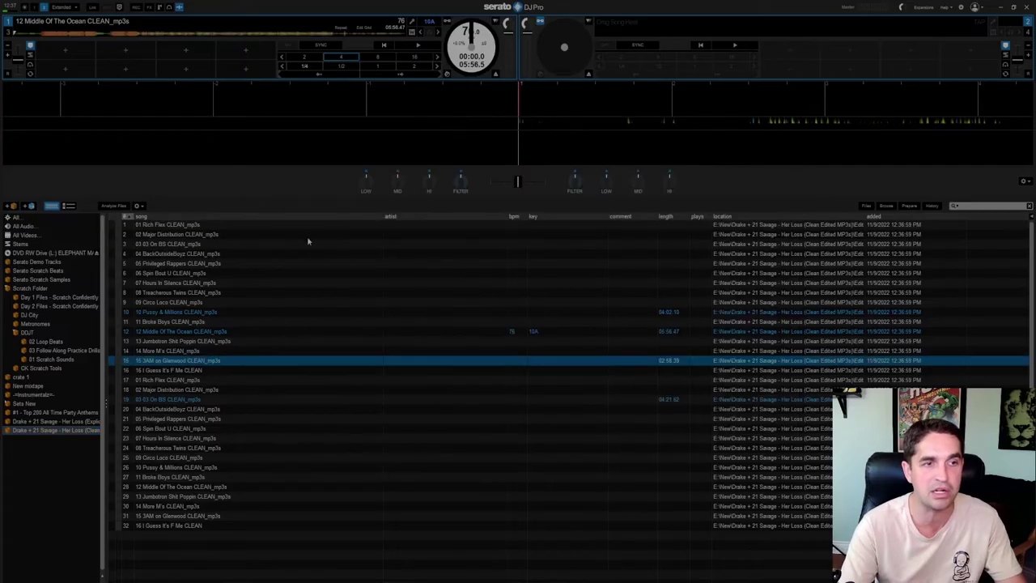
Step: Sort the clean Her Loss crate by song name and select the duplicate entries of Rich Flex, Major Distribution and On BS
click(238, 217)
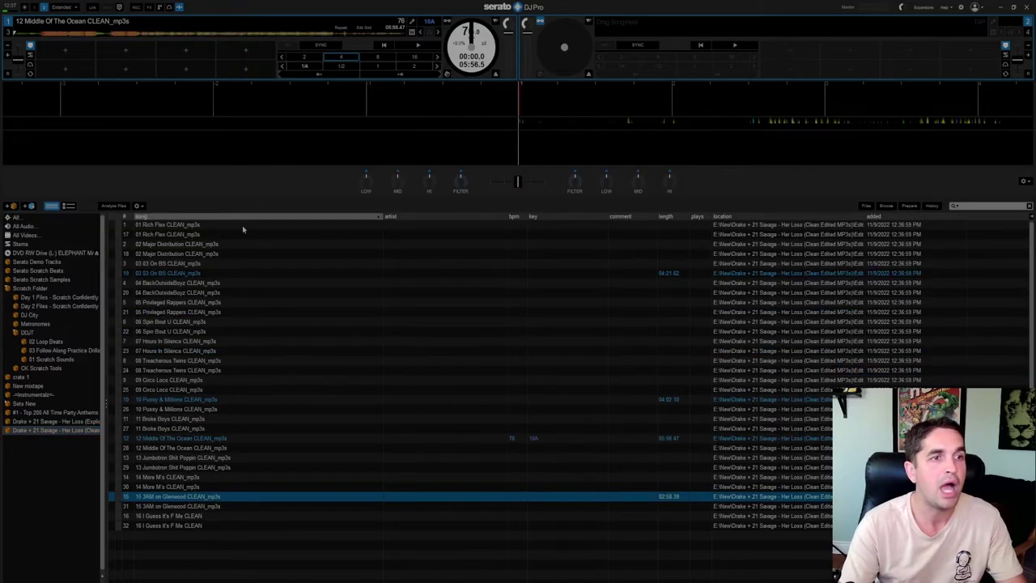
click(170, 234)
ctrl+click(193, 254)
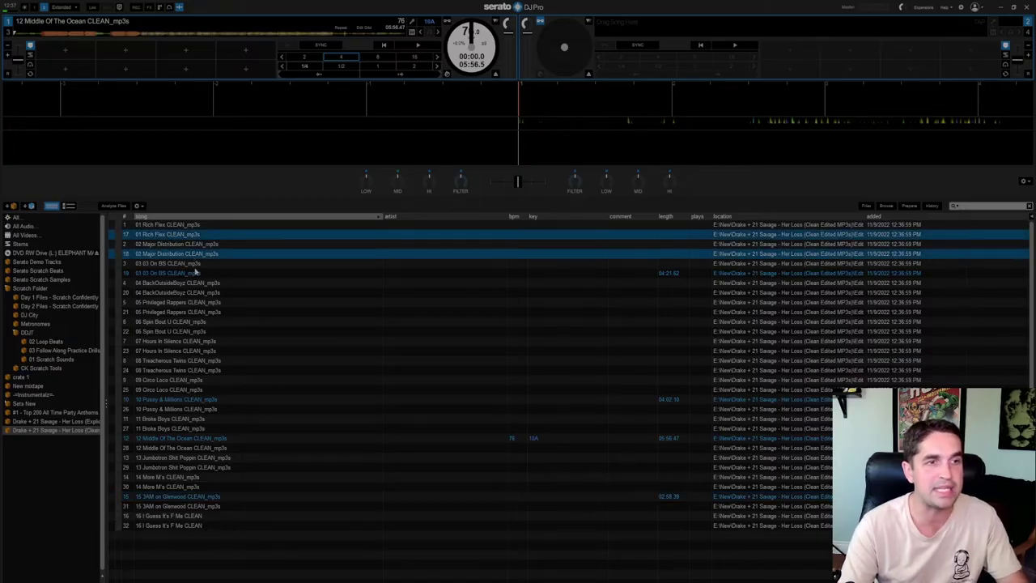
ctrl+click(191, 273)
click(881, 293)
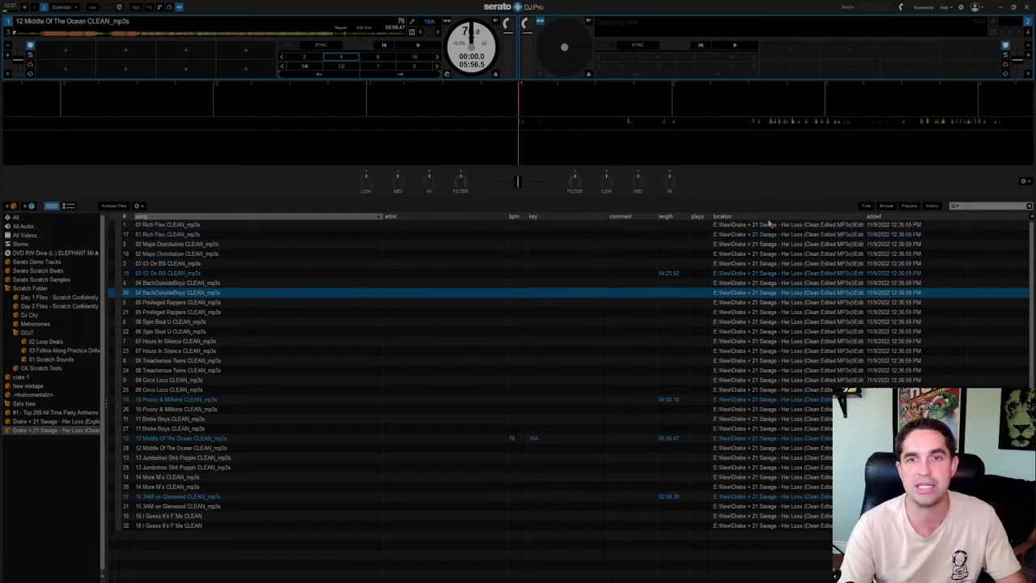
Step: Sort the clean crate by location, widen the location column, and select all tracks stored in the Edited MP3s - Copy folder
click(769, 217)
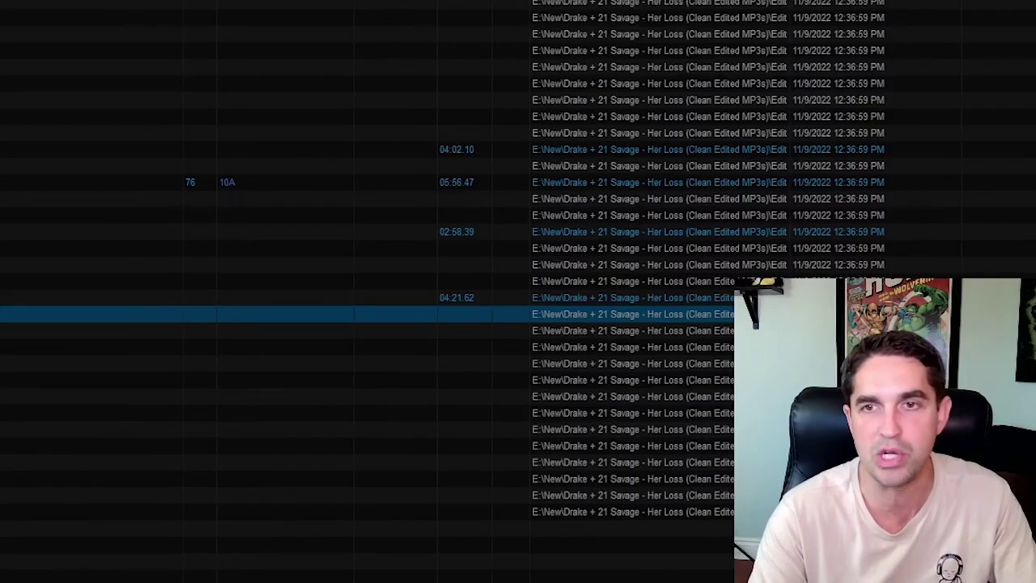
drag(790, 2, 956, 13)
click(518, 265)
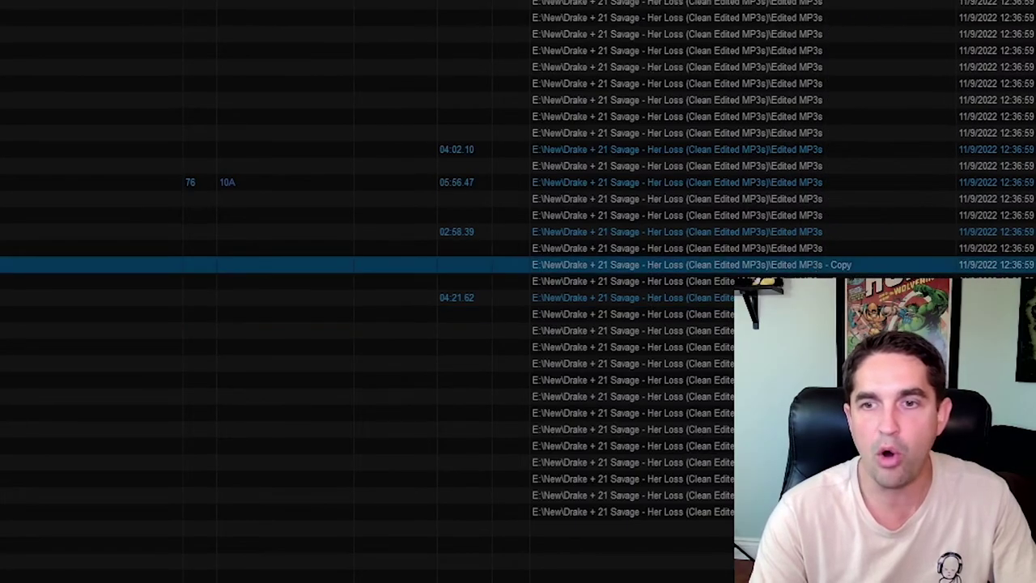
shift+click(518, 512)
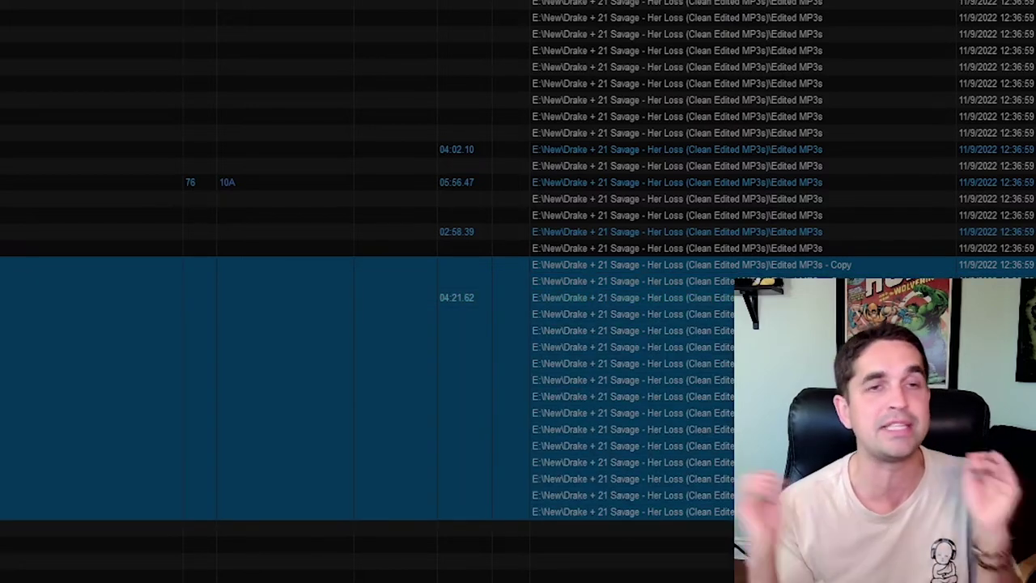
Step: Compare the contents of the Edited MP3s and Edited MP3s - Copy folders in File Explorer
key(alt+Tab)
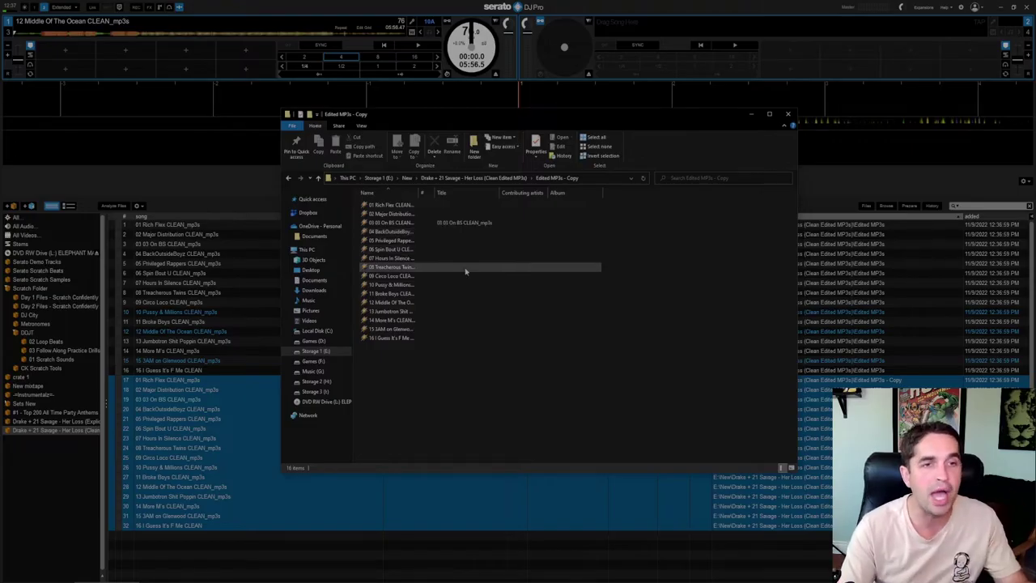
key(alt+Left)
double_click(386, 204)
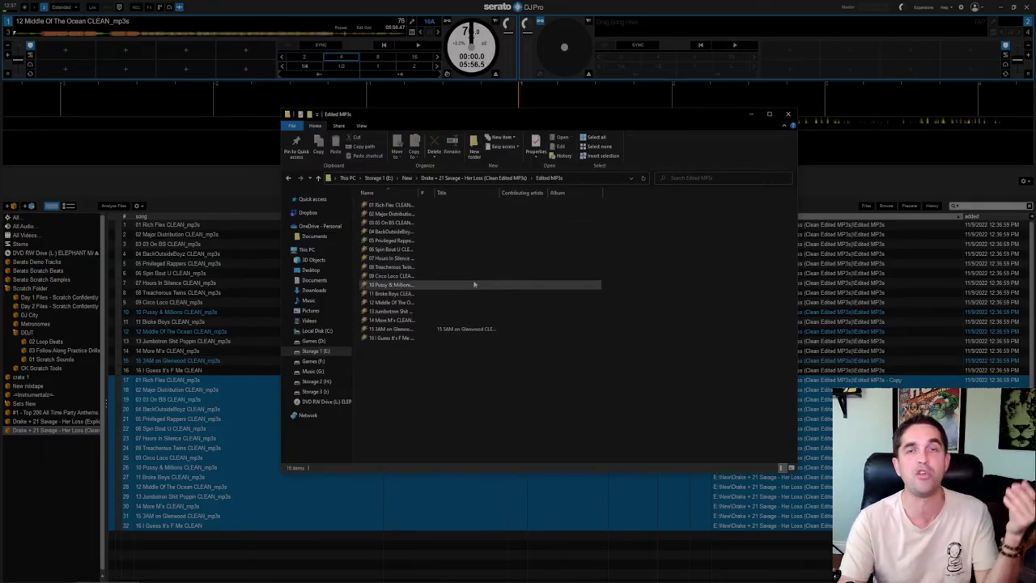
key(alt+Up)
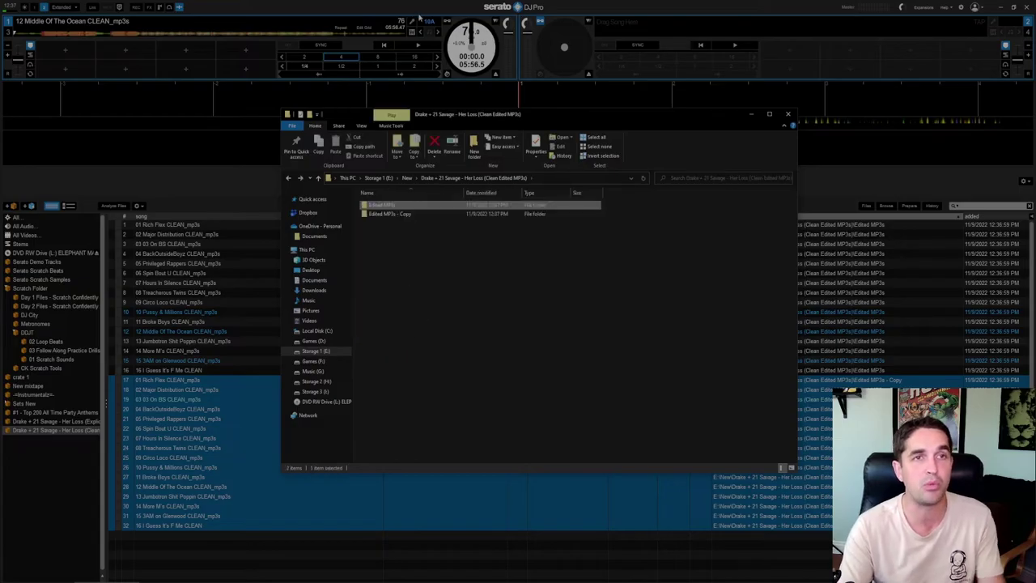
key(alt+Tab)
key(alt+Tab)
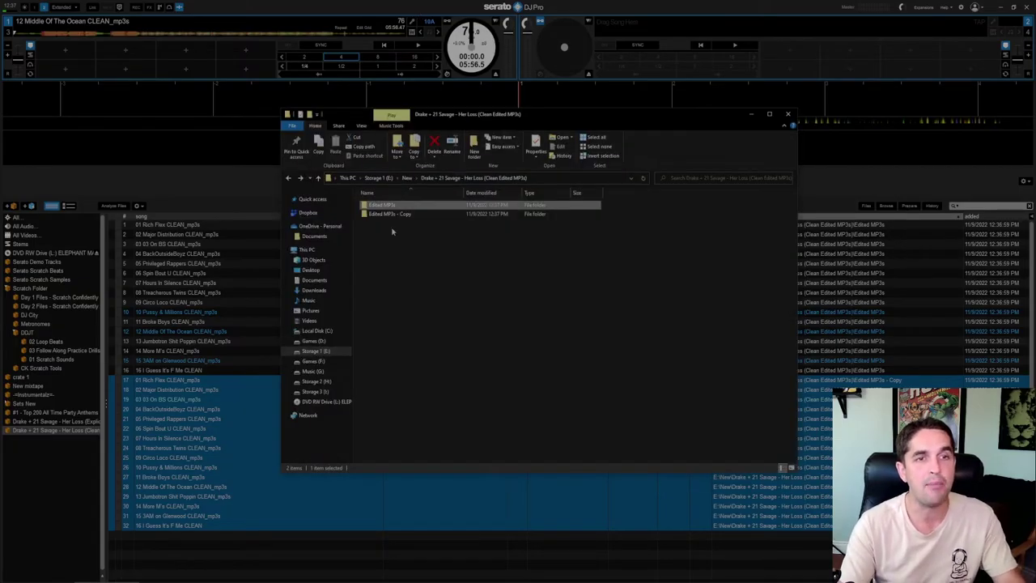
double_click(395, 214)
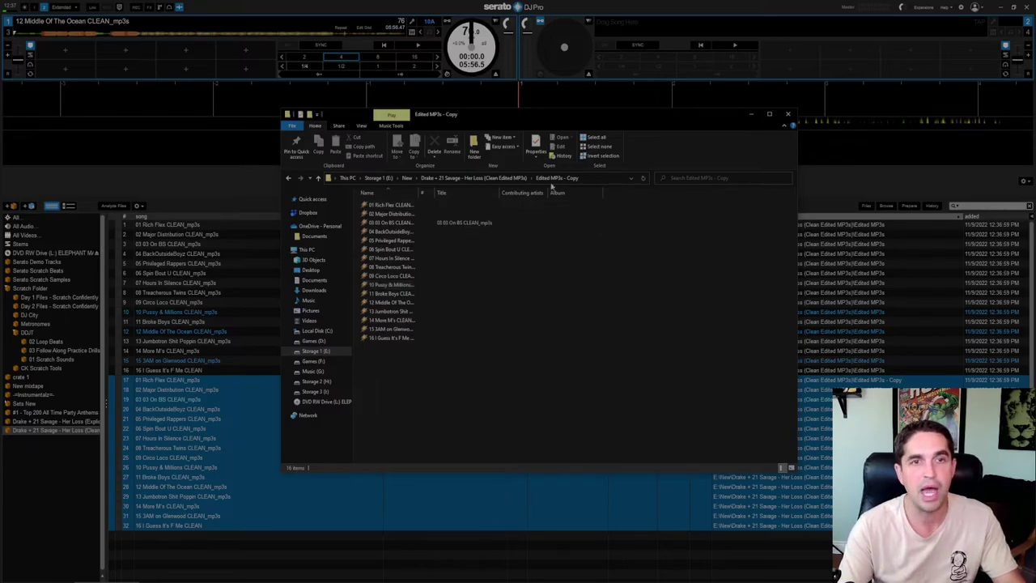
Step: Return to Serato DJ Pro and hard delete the selected Edited MP3s - Copy tracks from the library and the disk
key(alt+Tab)
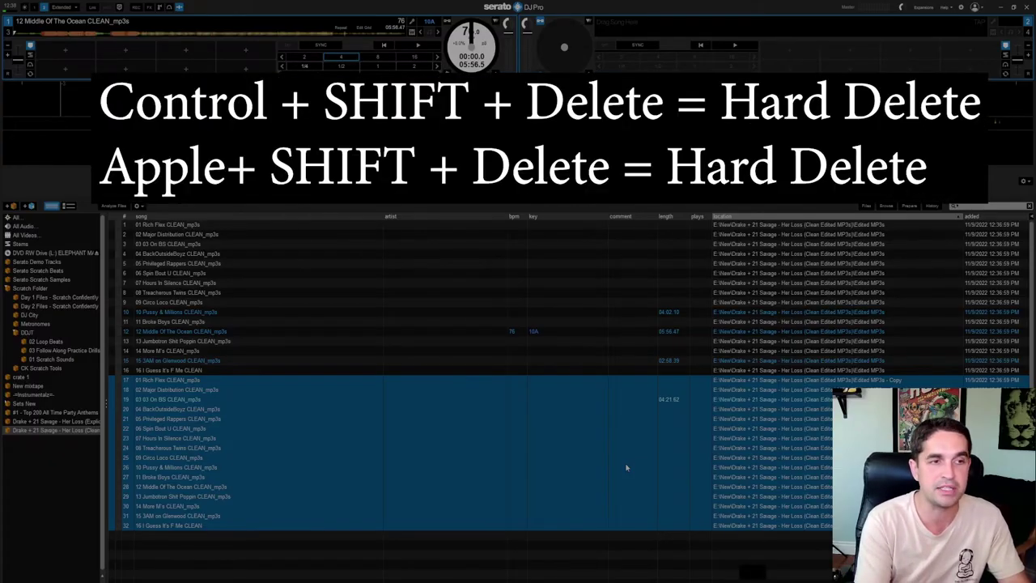
key(ctrl+shift+Delete)
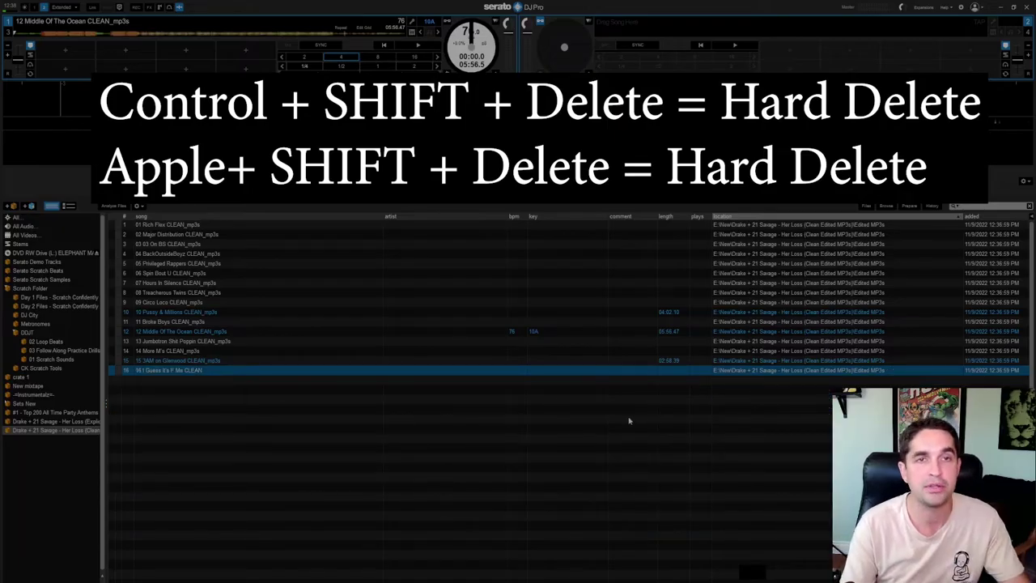
Step: Check the contents of the Edited MP3s and Edited MP3s - Copy folders in File Explorer after the hard delete
key(alt+Tab)
key(alt+Up)
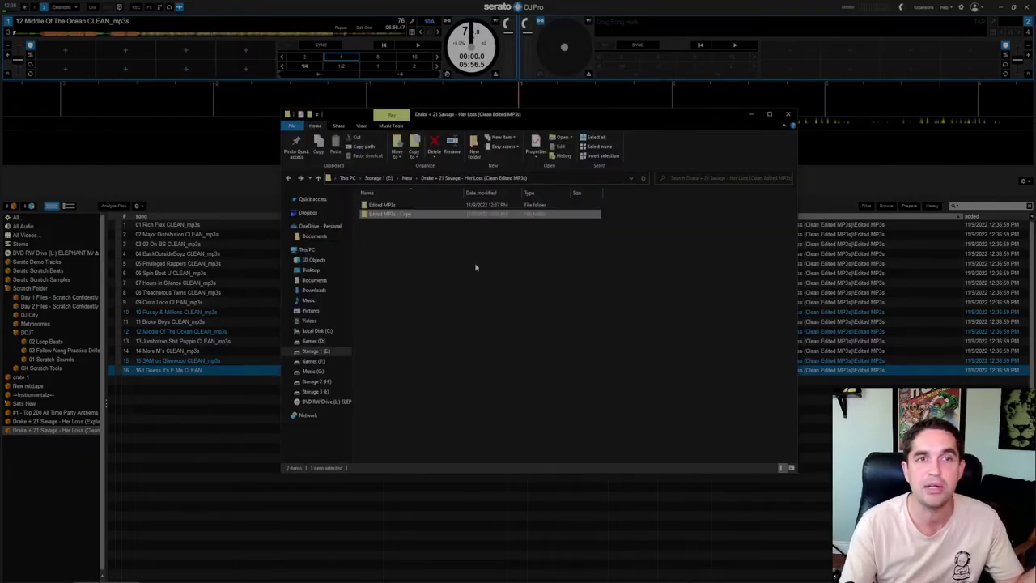
double_click(398, 206)
key(alt+Left)
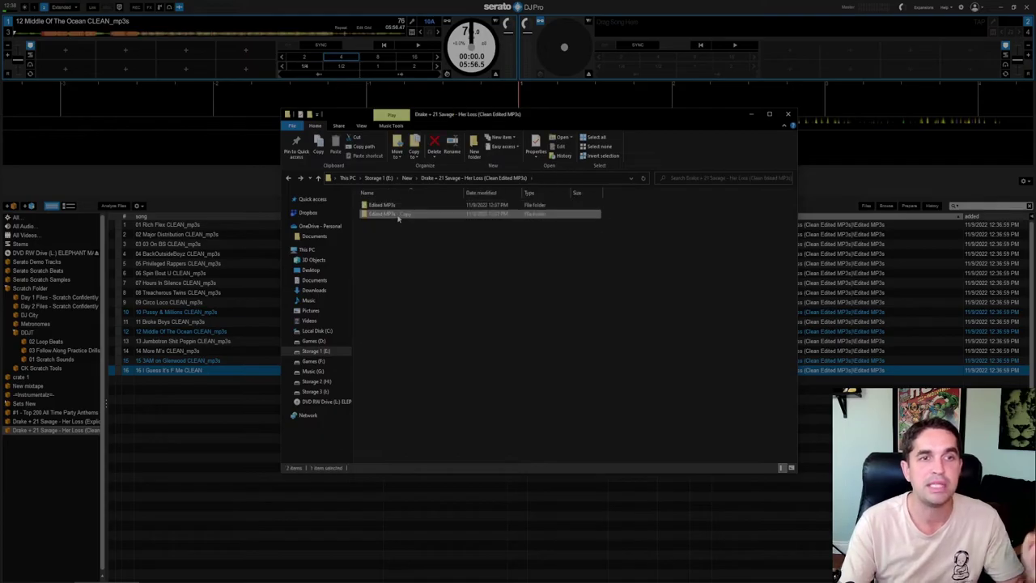
double_click(403, 214)
key(alt+Up)
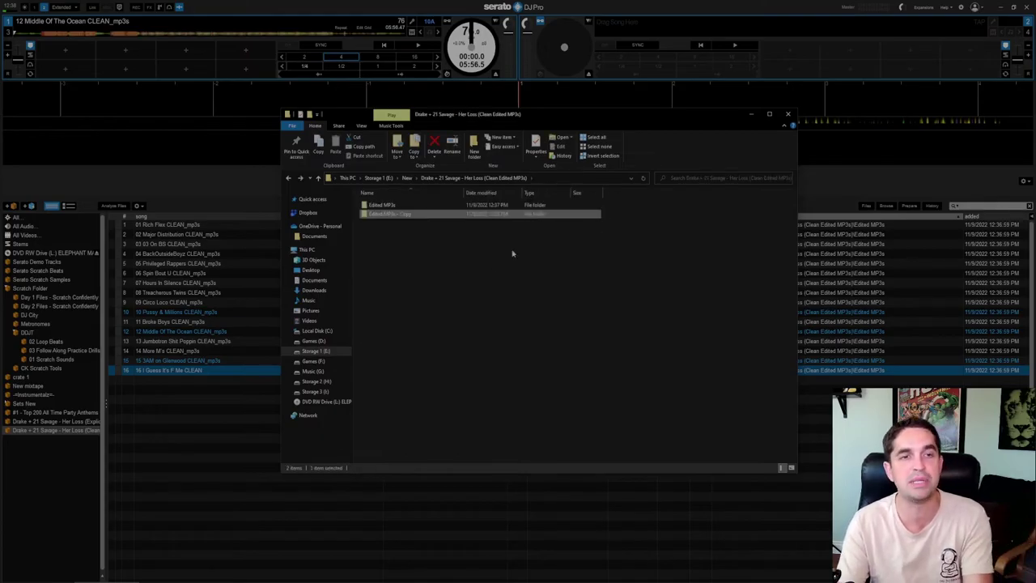
Step: Delete the Edited MP3s - Copy folder from the clean Her Loss folder and close File Explorer
double_click(420, 213)
key(alt+Up)
key(Delete)
key(Return)
key(alt+Up)
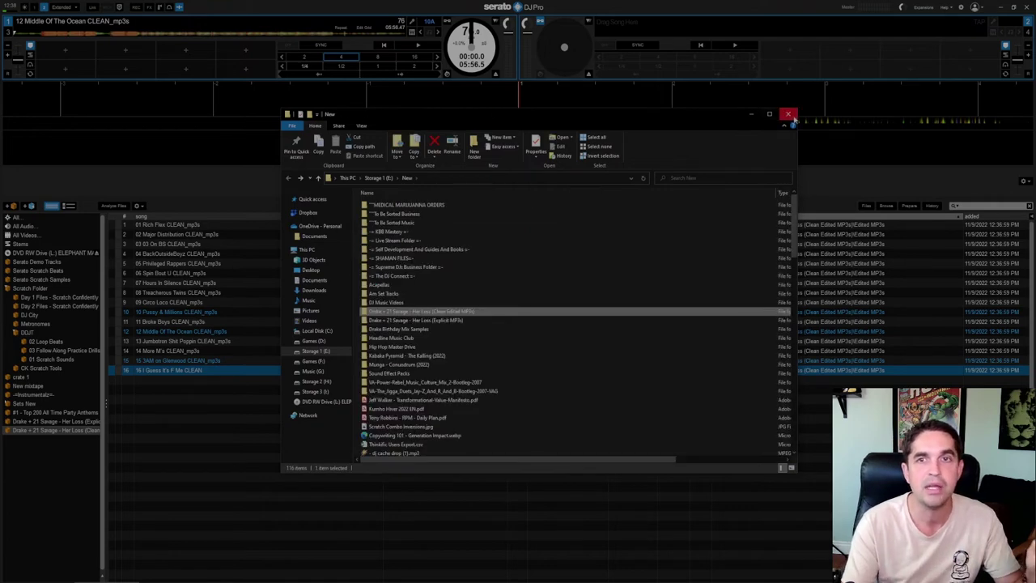
click(788, 114)
Step: Open the Recycle Bin from the desktop, permanently delete all of its items, and return to Serato DJ Pro
click(1004, 8)
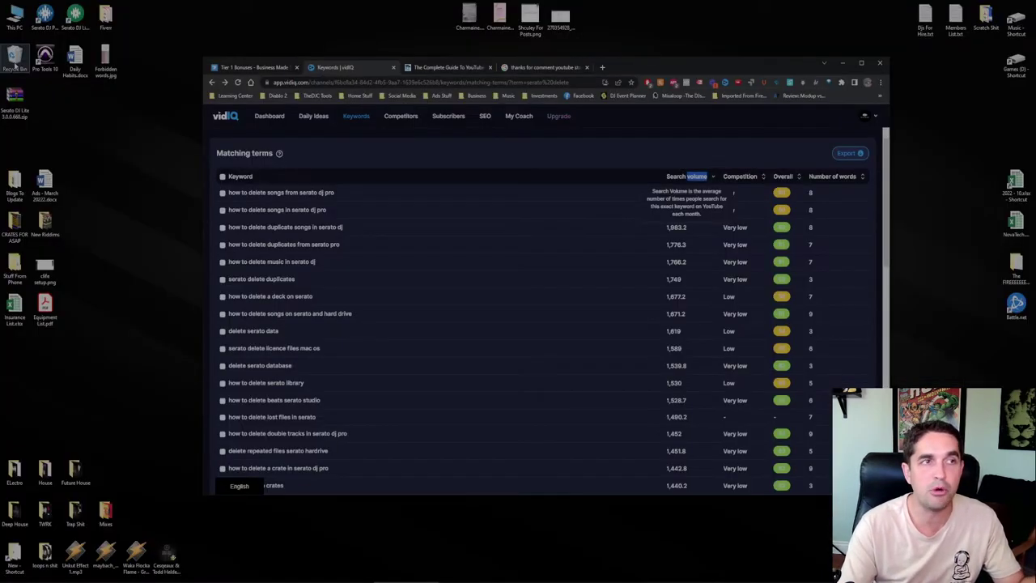
double_click(15, 65)
double_click(498, 119)
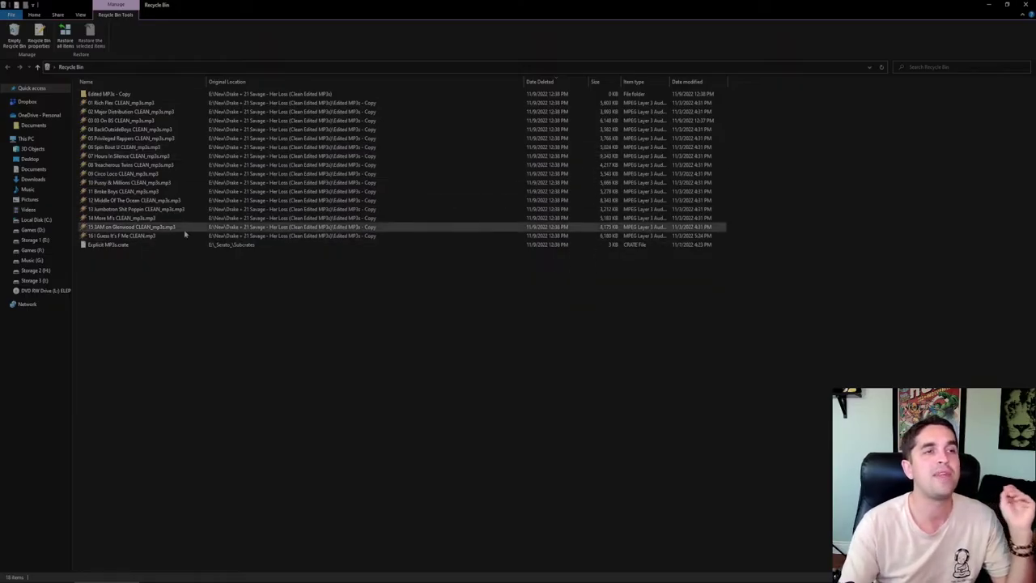
drag(209, 299, 105, 245)
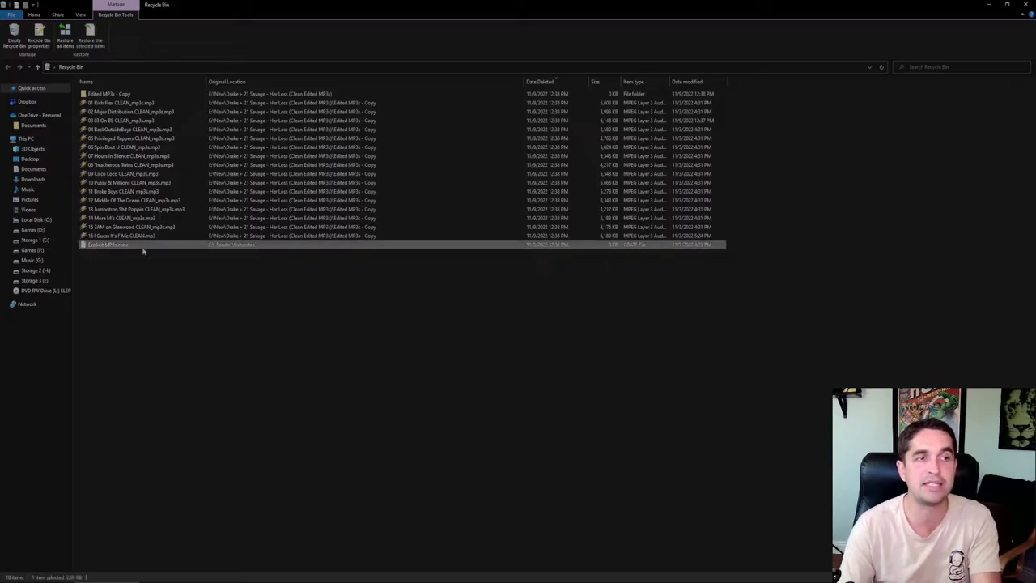
drag(209, 307, 94, 90)
key(Delete)
key(Return)
mouse_move(608, 581)
click(602, 556)
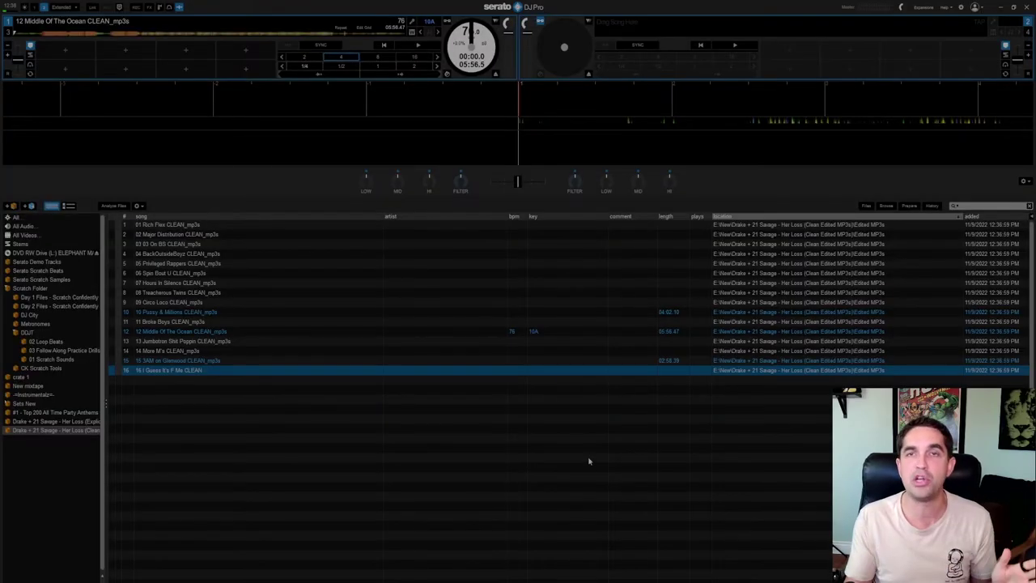
Step: Review the explicit Her Loss crate, the Sets New crate and the full library for missing tracks and their locations
click(59, 422)
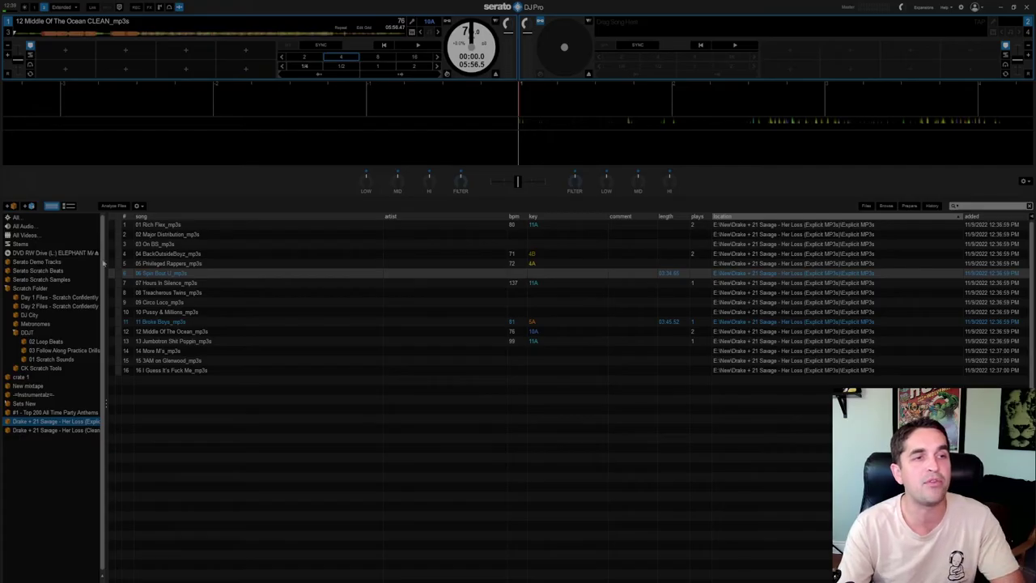
click(36, 405)
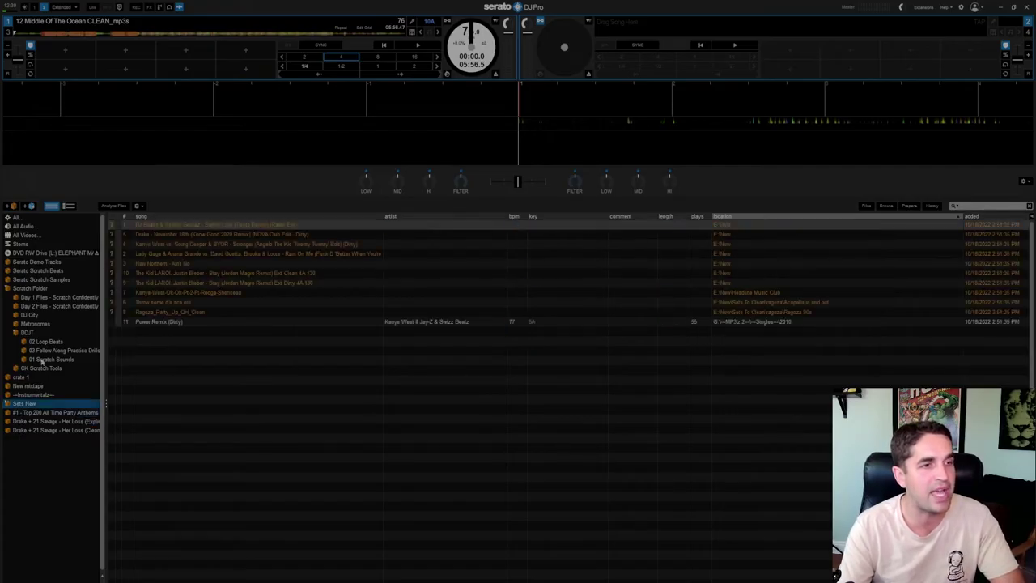
click(19, 218)
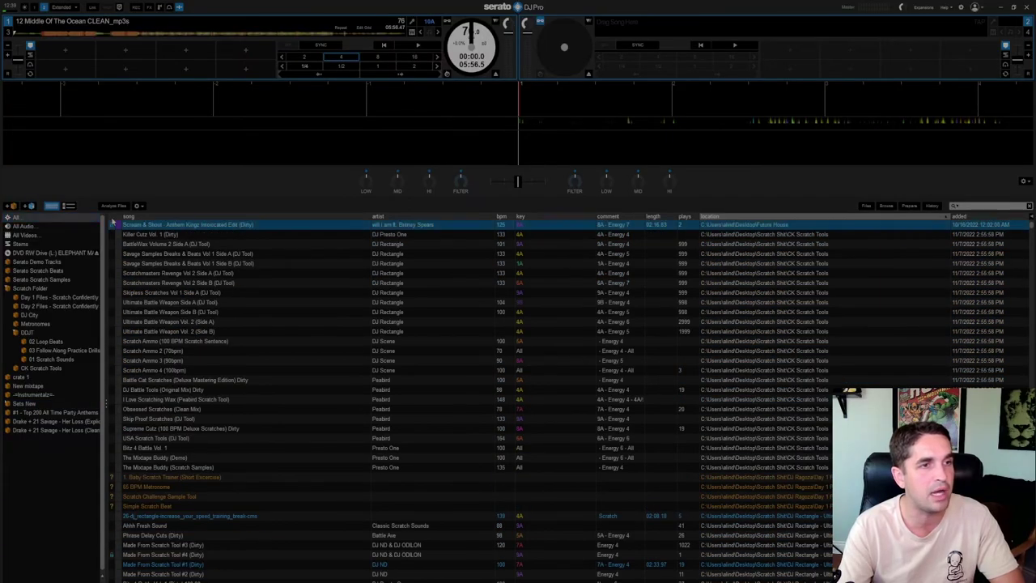
click(225, 341)
scroll(225, 344, up, 10)
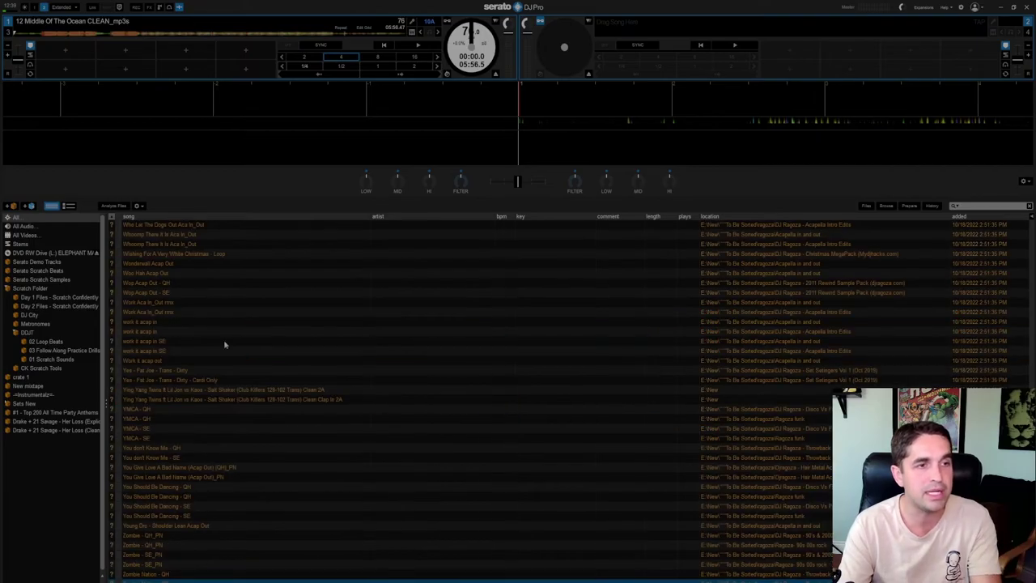
scroll(209, 383, up, 6)
click(202, 401)
scroll(227, 418, down, 2)
scroll(259, 420, down, 1)
click(253, 429)
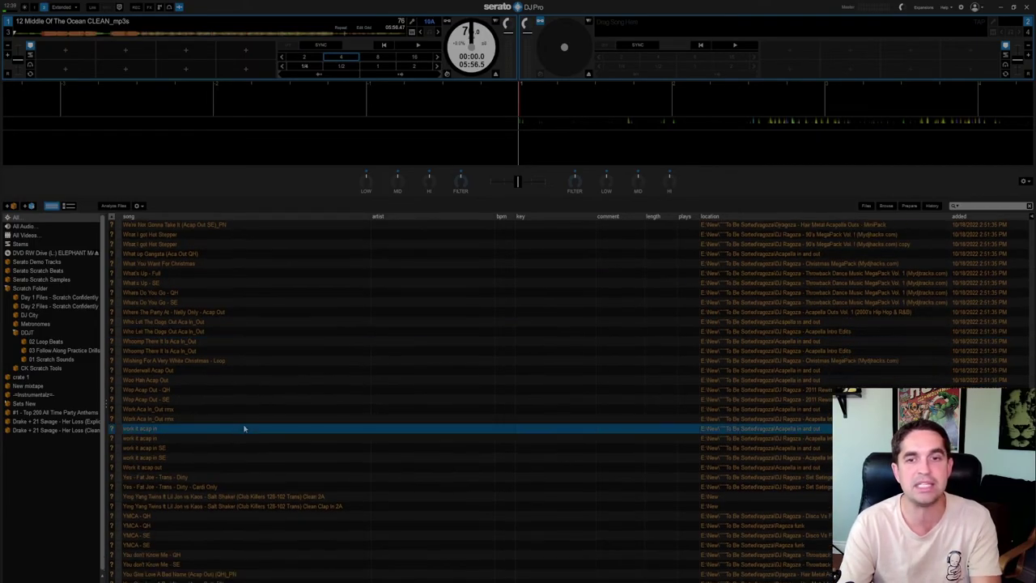
Step: Try to load missing tracks from the full library onto deck 1
click(319, 343)
key(shift+Left)
shift+click(330, 293)
double_click(341, 277)
key(Escape)
click(264, 246)
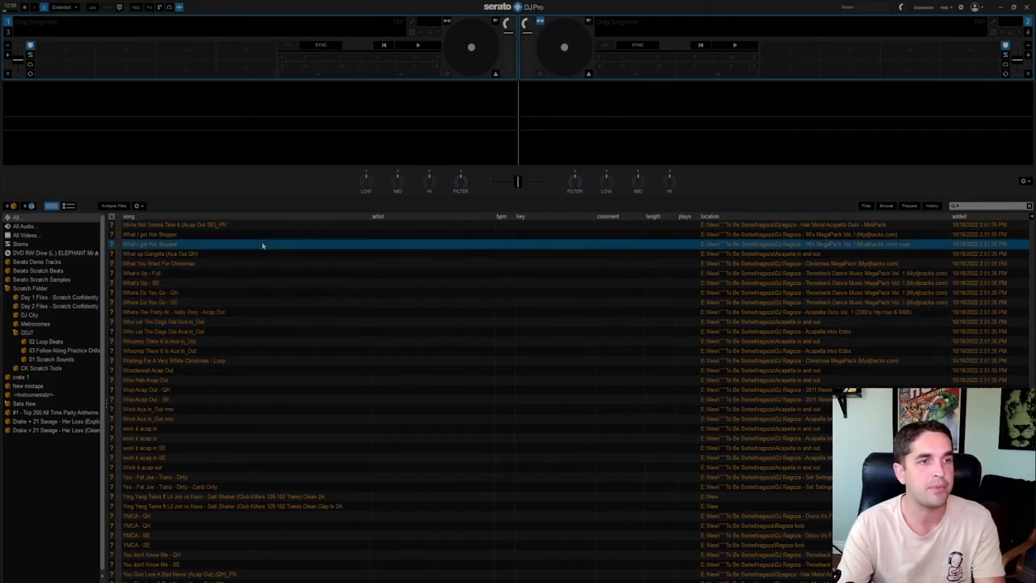
Step: Examine the missing-file entries in the full library, working from the W titles back towards the beginning
click(257, 291)
key(w)
key(Page_Up)
key(Page_Up)
key(Page_Up)
key(Page_Up)
key(Page_Up)
key(Page_Up)
key(Page_Up)
key(Page_Up)
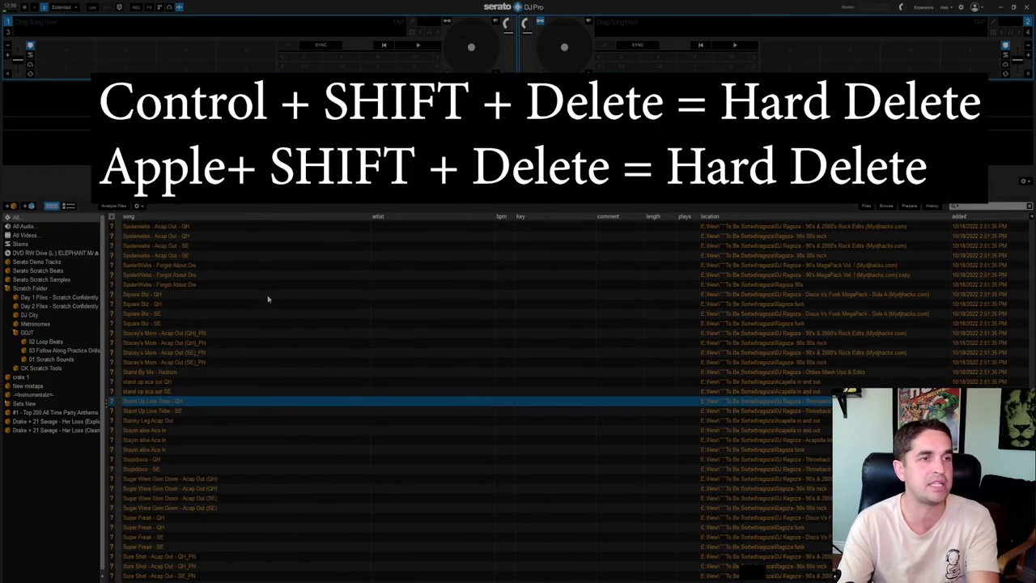
scroll(192, 280, up, 10)
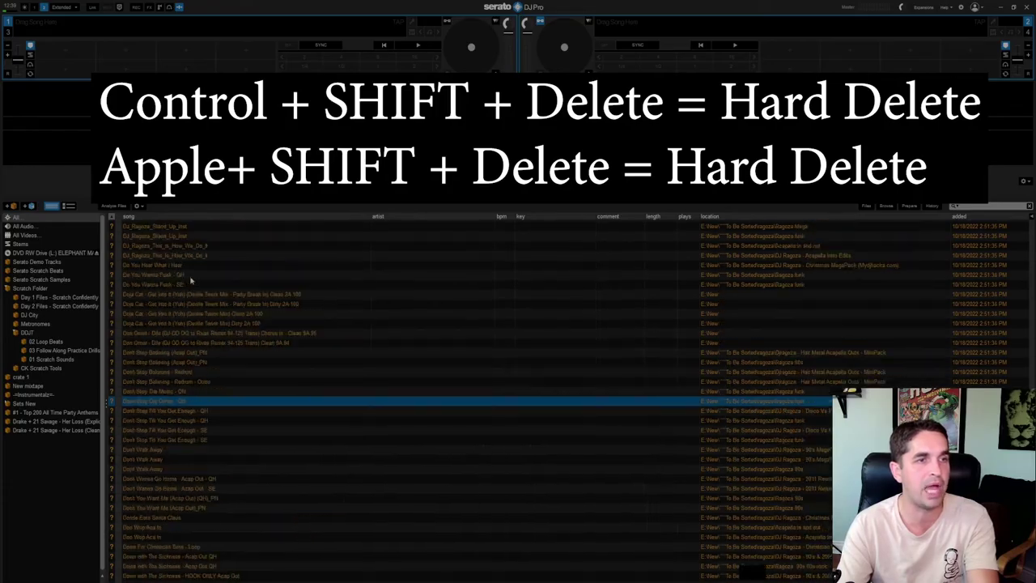
scroll(187, 272, up, 15)
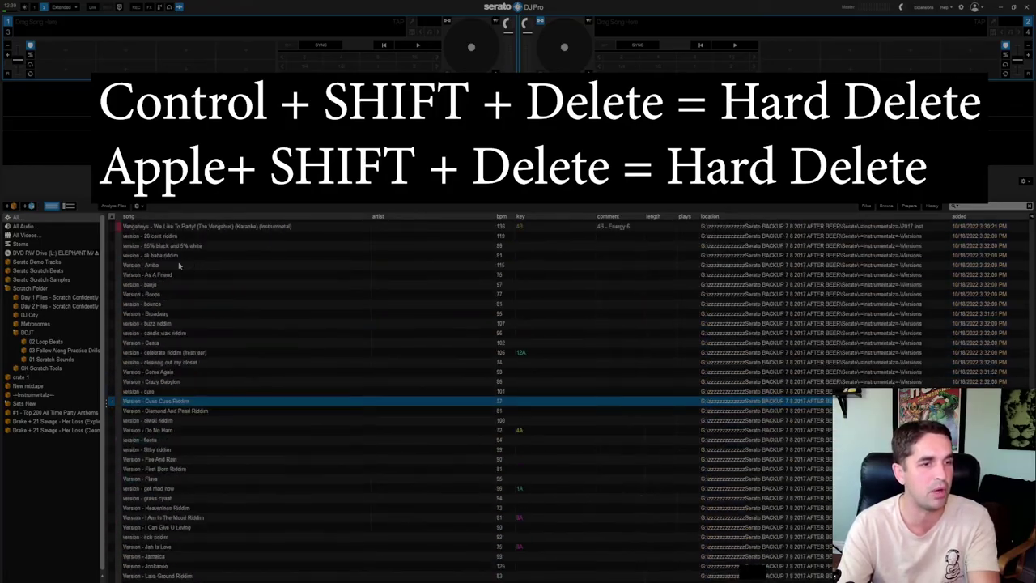
Step: Examine the status and location of the remaining library tracks up to the first entry, and reopen the clean Her Loss crate
key(Page_Down)
key(Page_Up)
key(Page_Down)
key(Page_Up)
scroll(127, 344, up, 7)
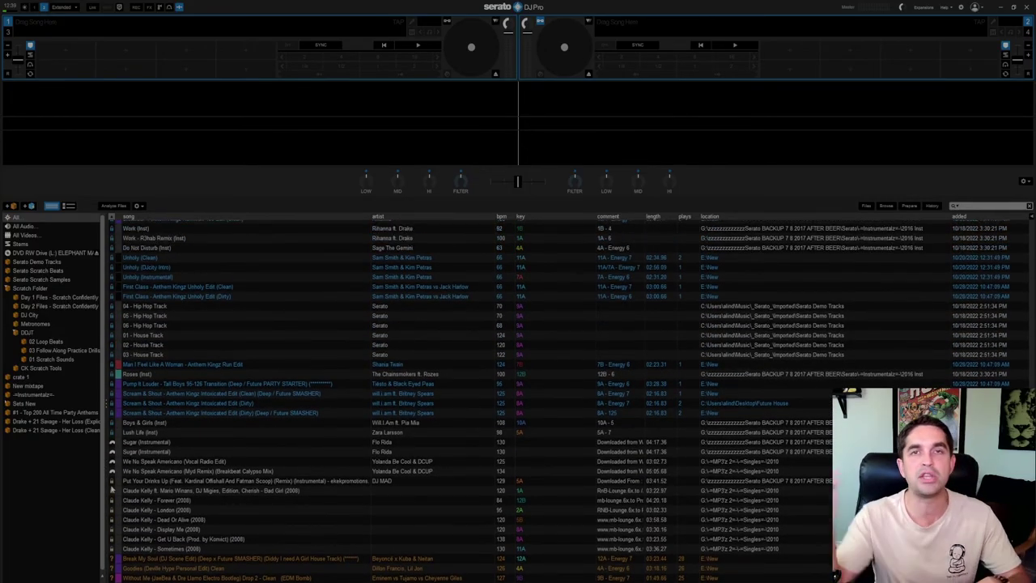
scroll(208, 413, up, 6)
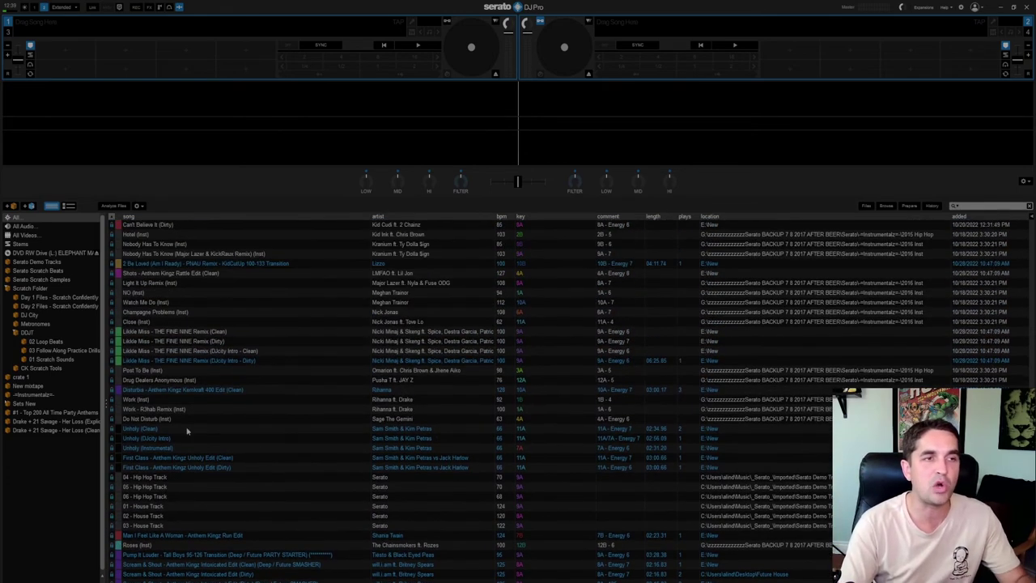
click(208, 410)
scroll(202, 413, up, 20)
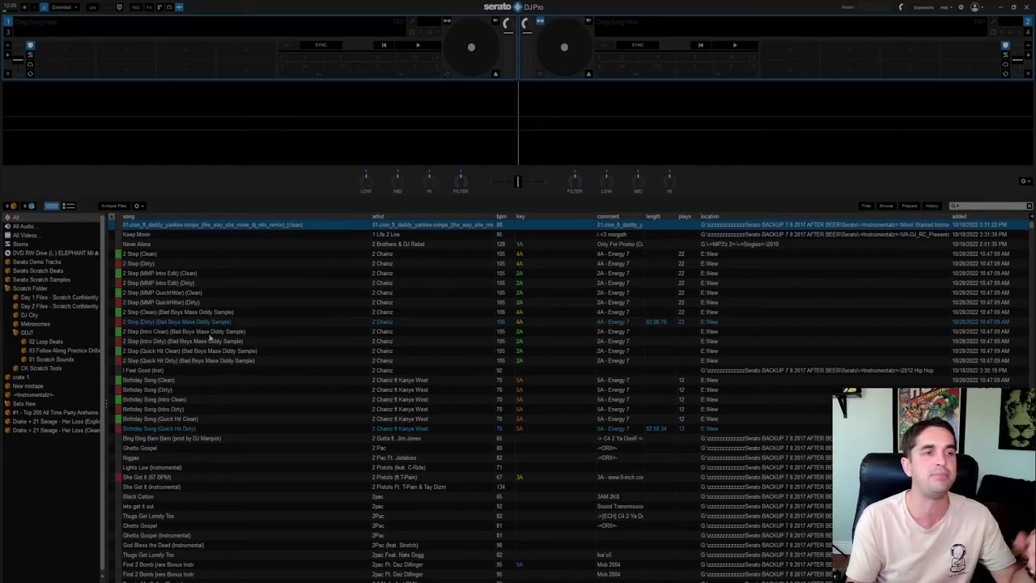
click(54, 430)
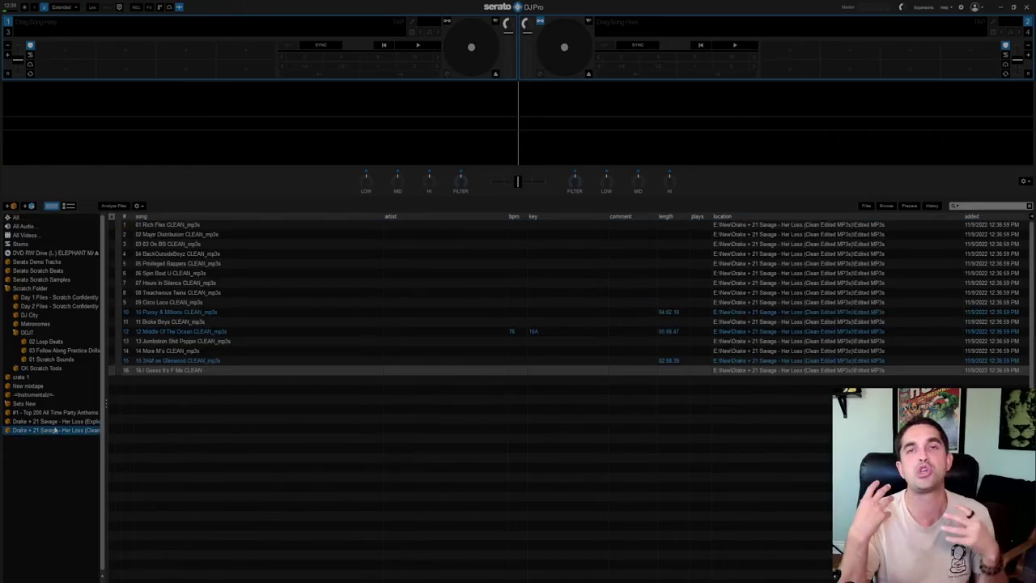